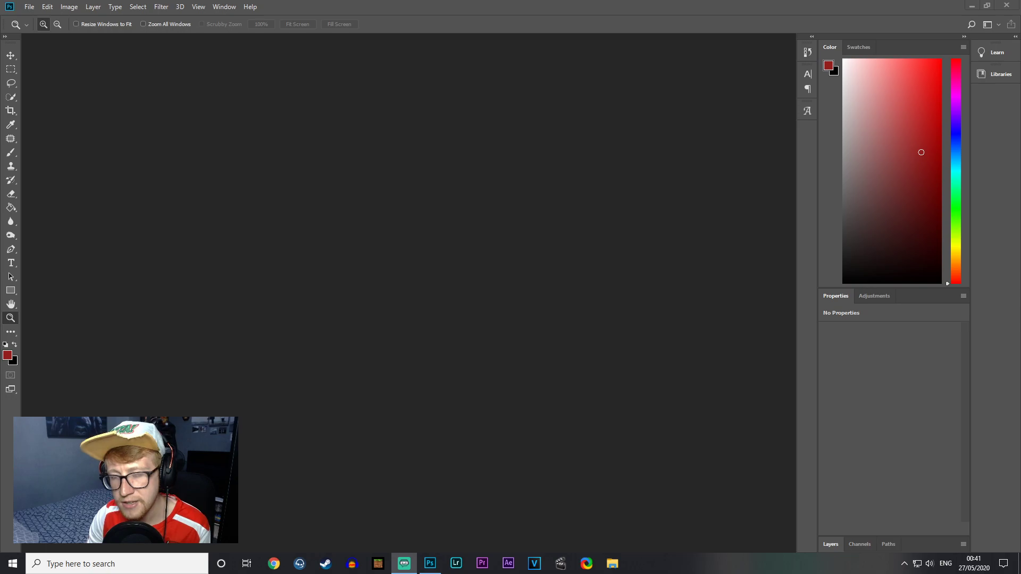
Switch from Photoshop to Avidemux and place its window higher on the desktop
left_click(972, 5)
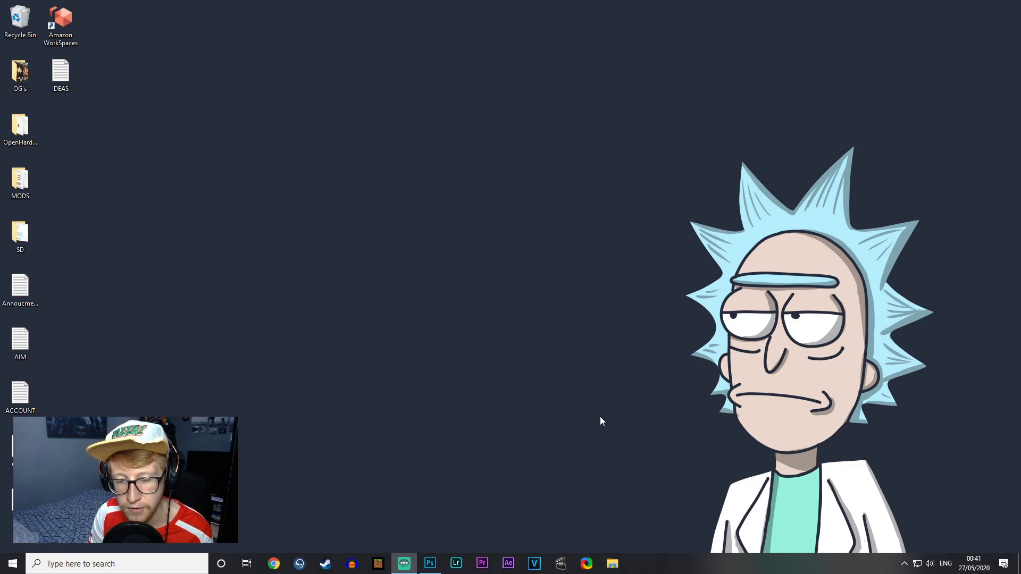
left_click(560, 569)
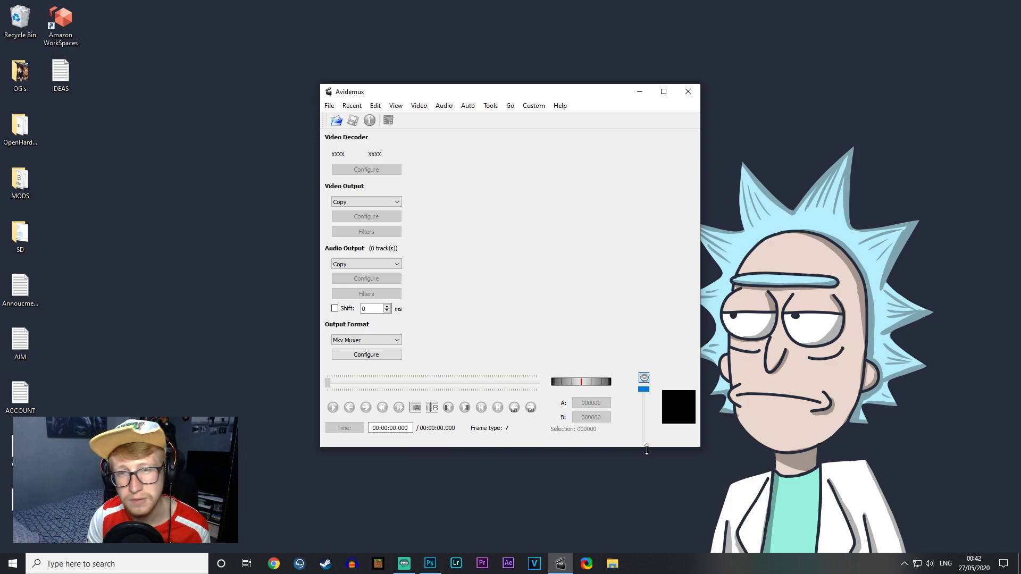
left_click_drag(587, 91, 577, 62)
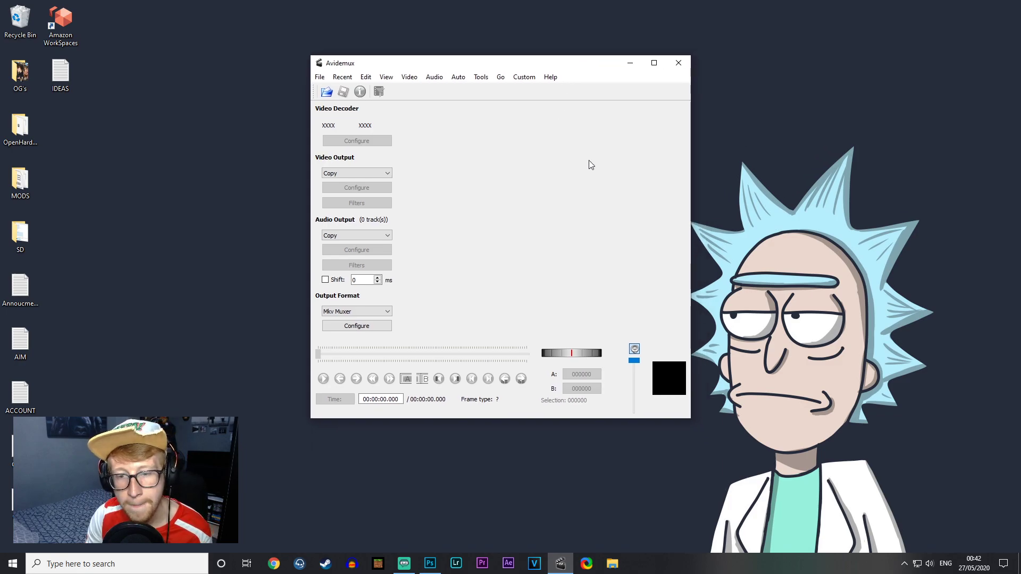
Load the CSGO - Snippets video from the Videos folder into Avidemux, close the file browser and reposition the editor window
left_click(613, 563)
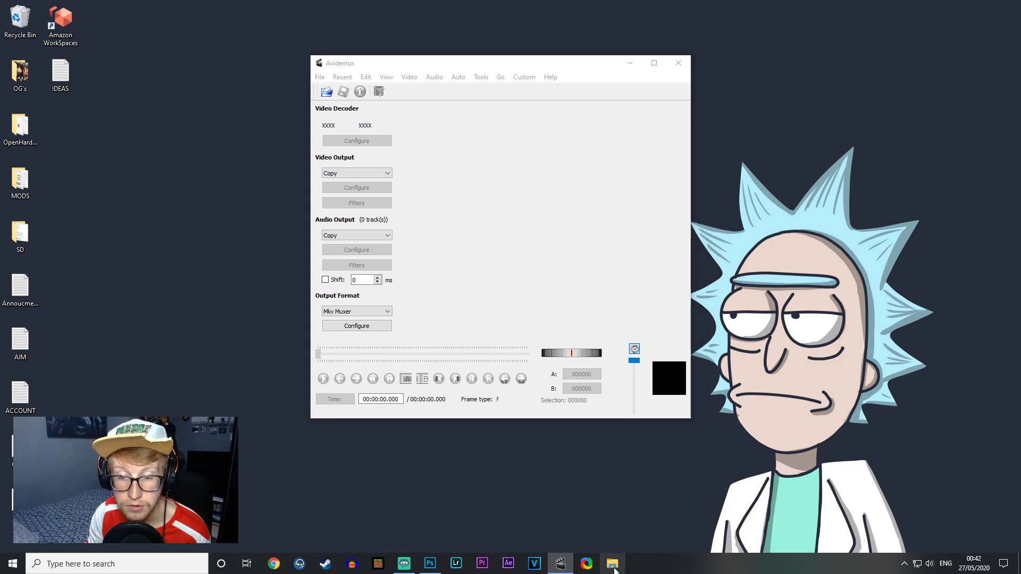
left_click(508, 293)
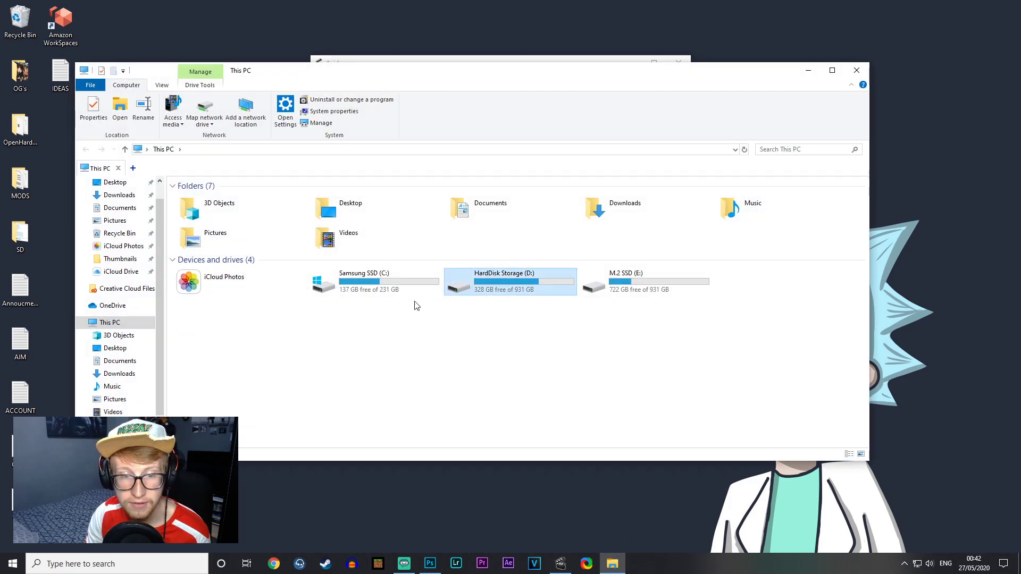
double_click(372, 236)
left_click_drag(532, 77, 649, 286)
left_click_drag(430, 503, 499, 226)
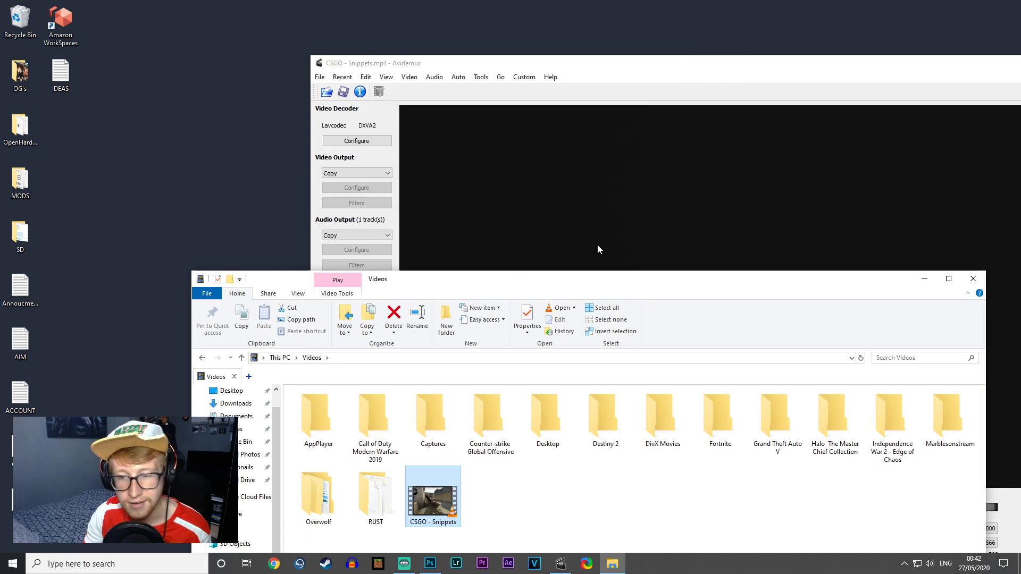
left_click_drag(701, 294, 543, 255)
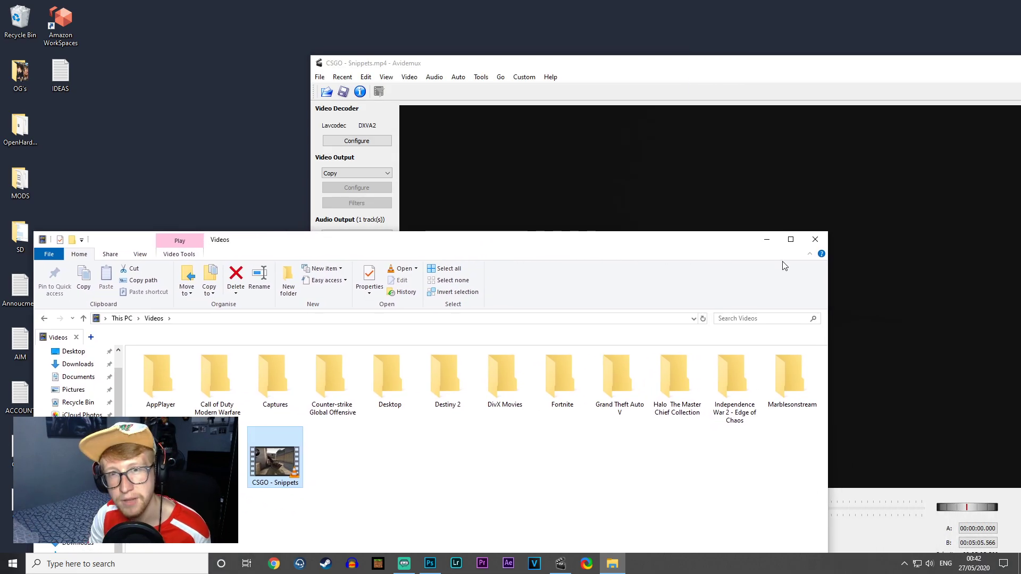
left_click(816, 242)
left_click_drag(410, 68, 293, 63)
left_click_drag(454, 79, 364, 47)
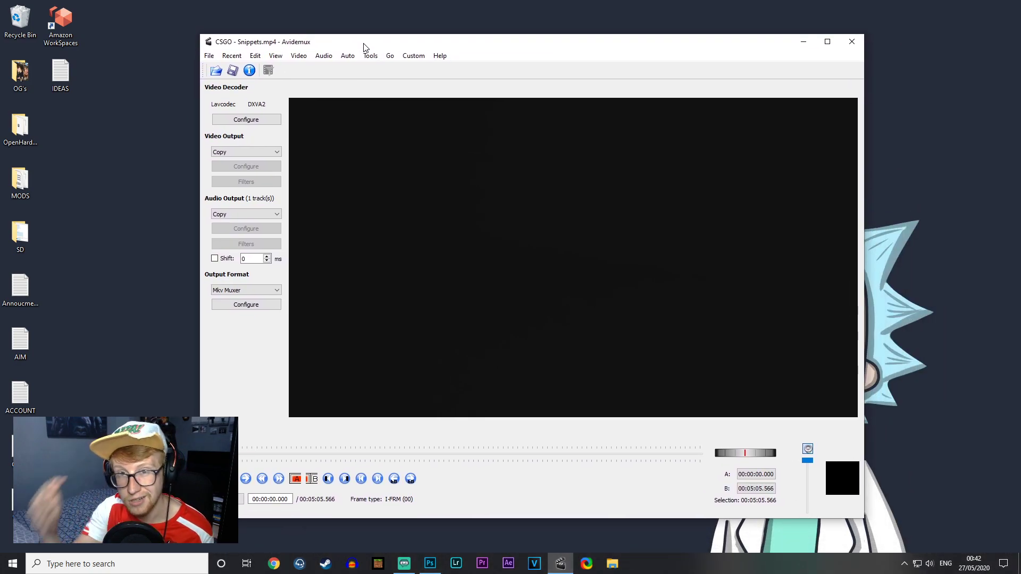
Mark the section to keep, with the start marker at 00:03:09.600 and the end marker at 00:03:11.600
left_click_drag(242, 455, 516, 454)
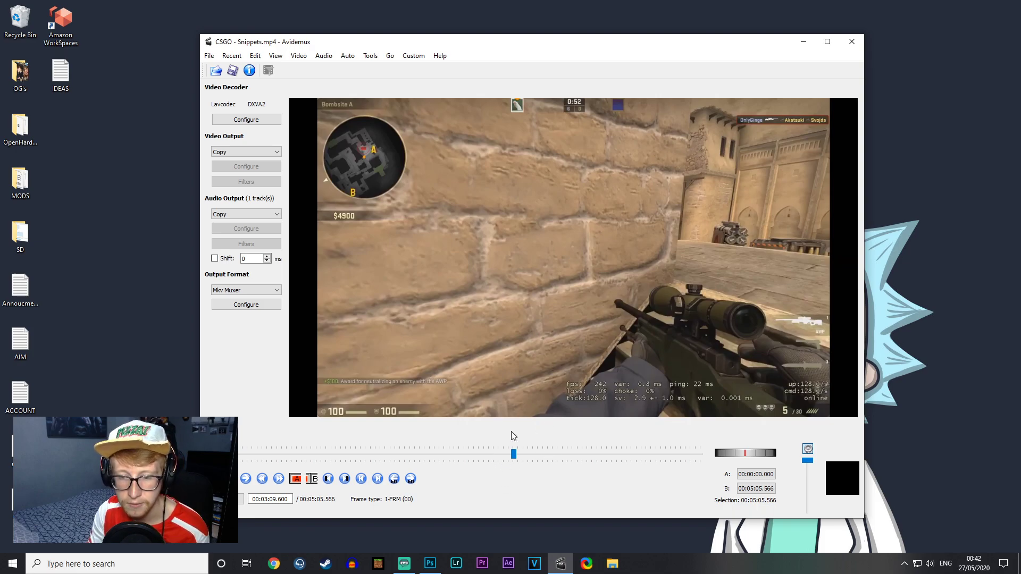
left_click(296, 479)
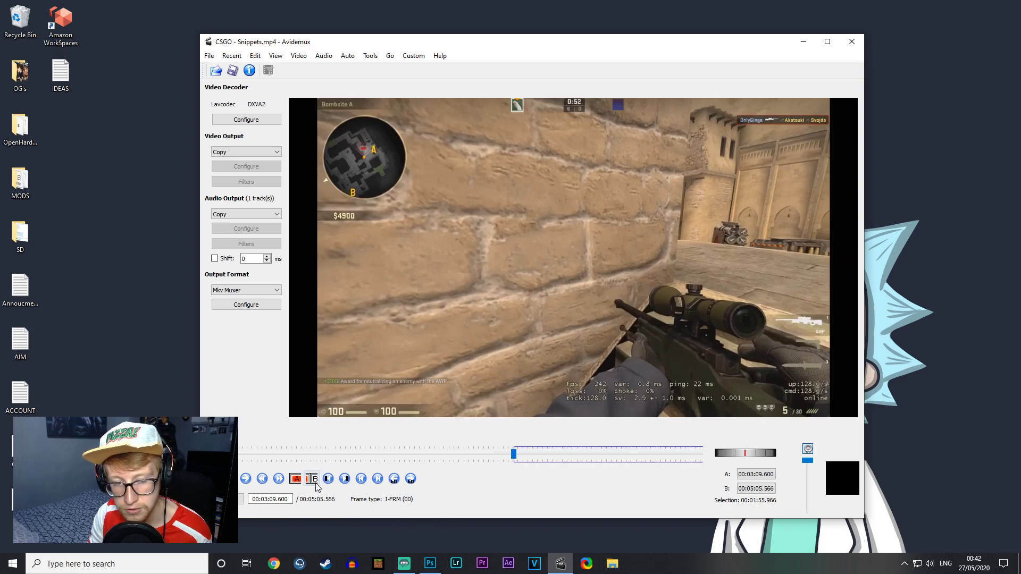
left_click(517, 457)
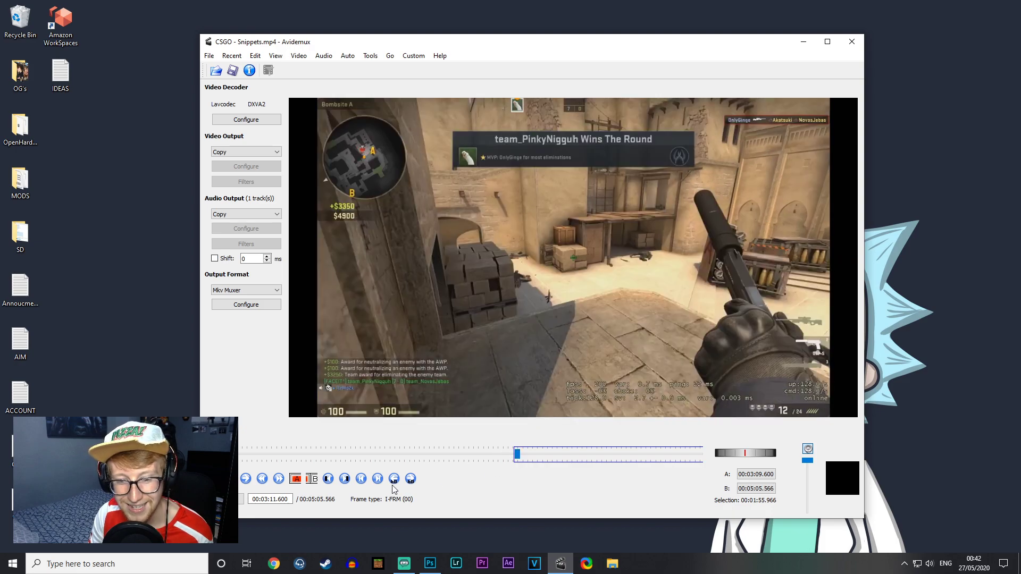
left_click(312, 480)
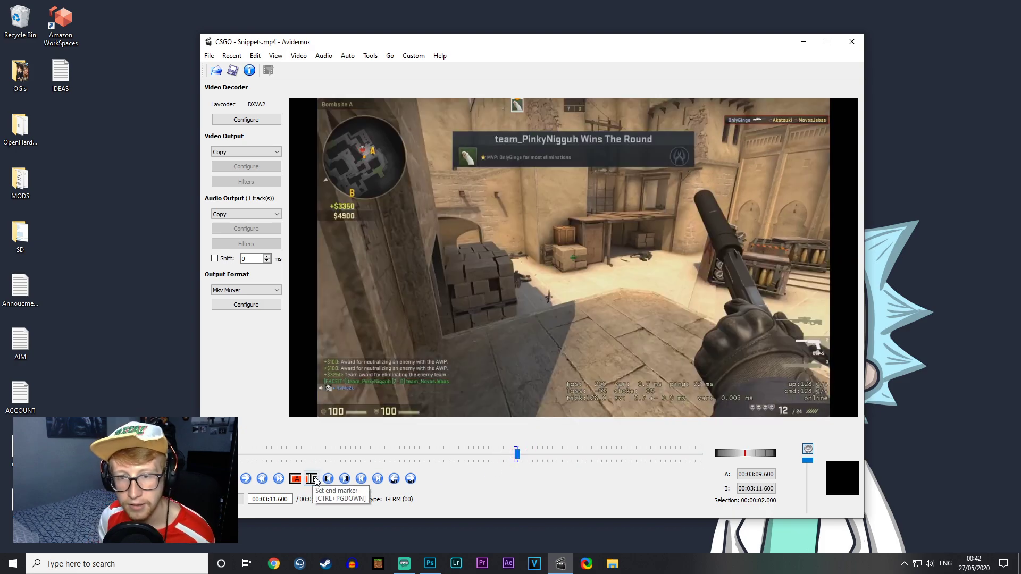
Save the marked section to the Desktop as the MKV file CSGO - Snippets, and check it by playing the saved clip
left_click(233, 70)
left_click(241, 158)
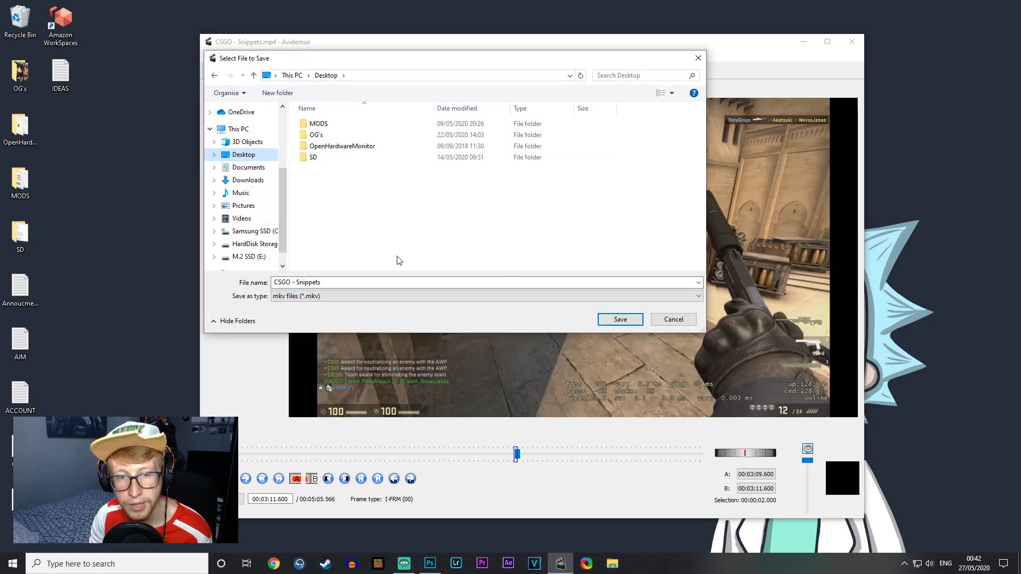
left_click(623, 320)
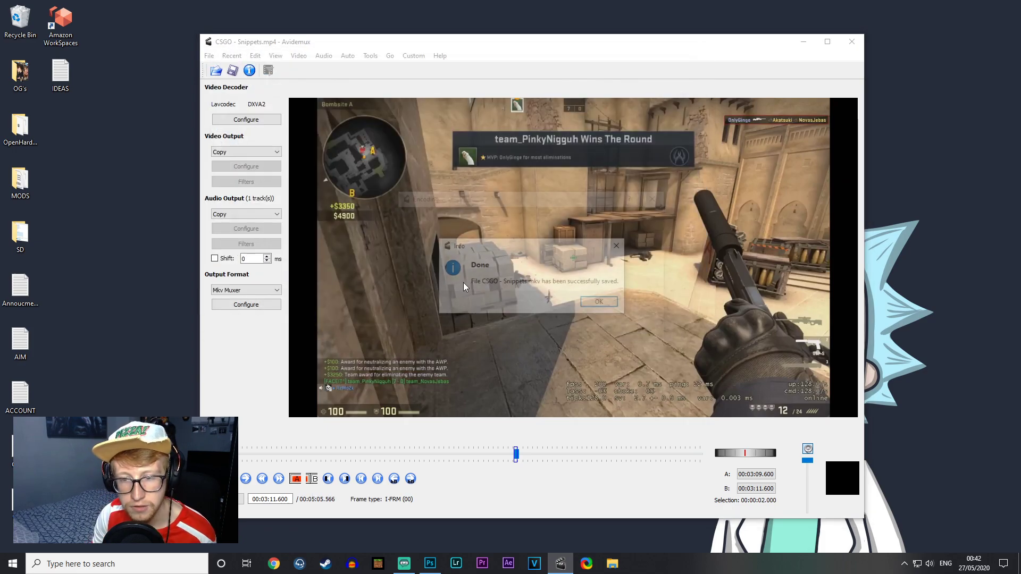
left_click(601, 300)
left_click(851, 42)
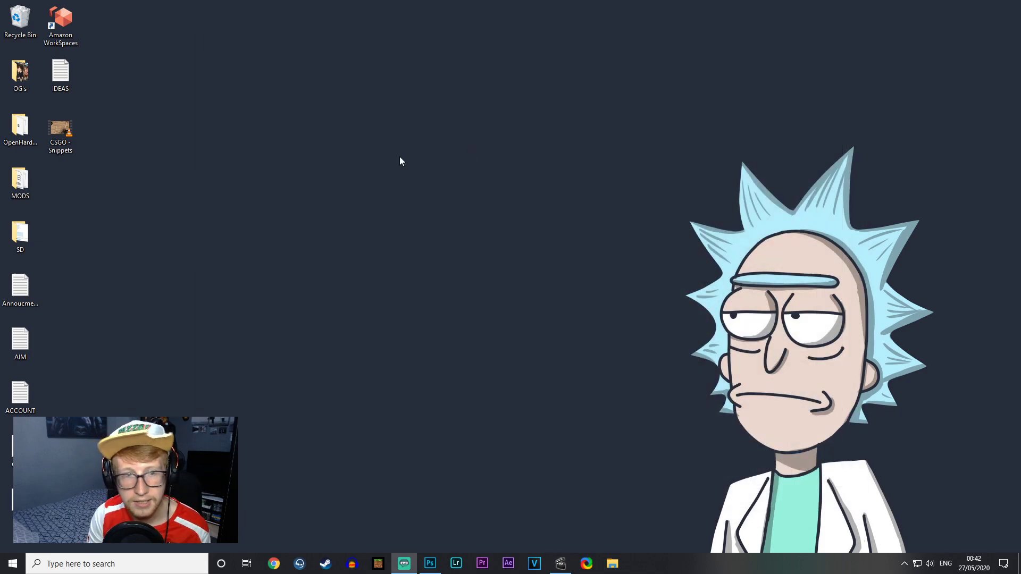
double_click(68, 134)
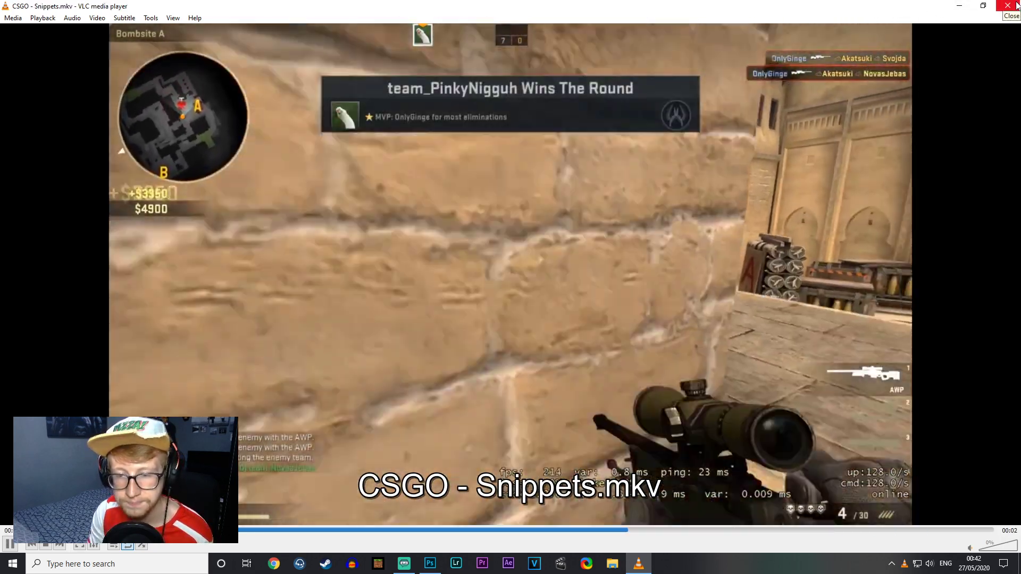
left_click(1016, 5)
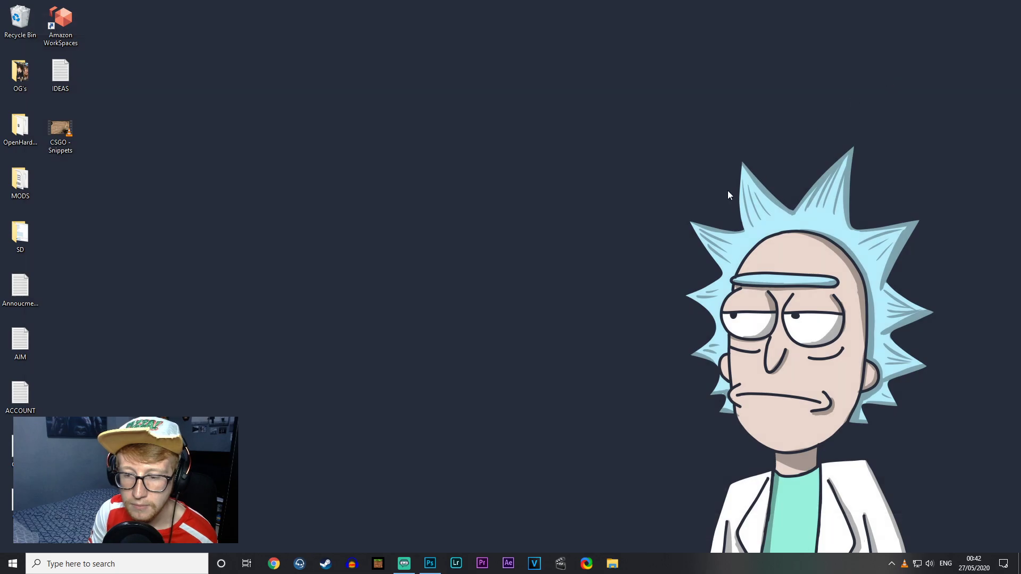
Try to import the CSGO - Snippets MKV clip from the Desktop into Photoshop with Video Frames to Layers
left_click(430, 563)
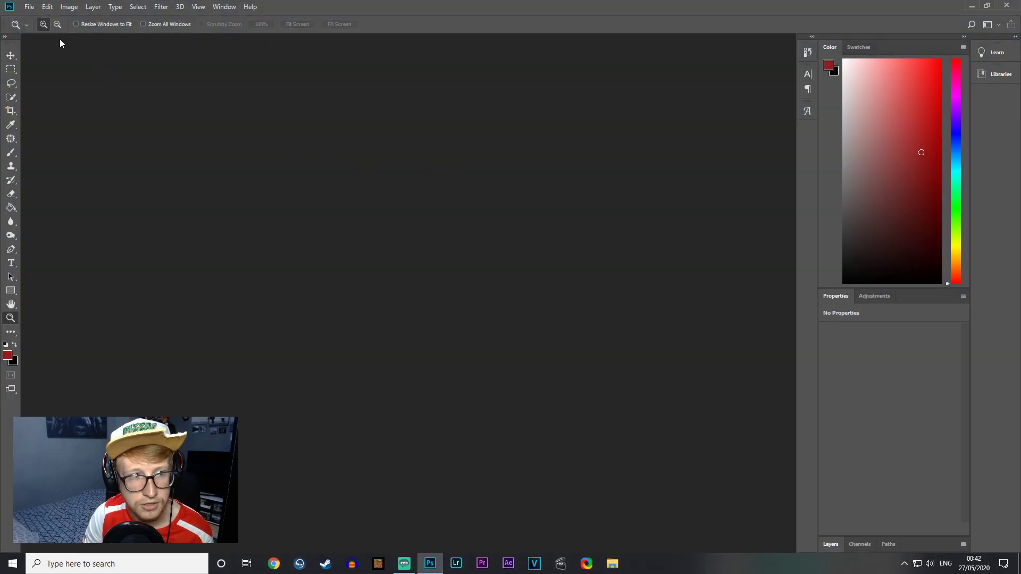
left_click(31, 8)
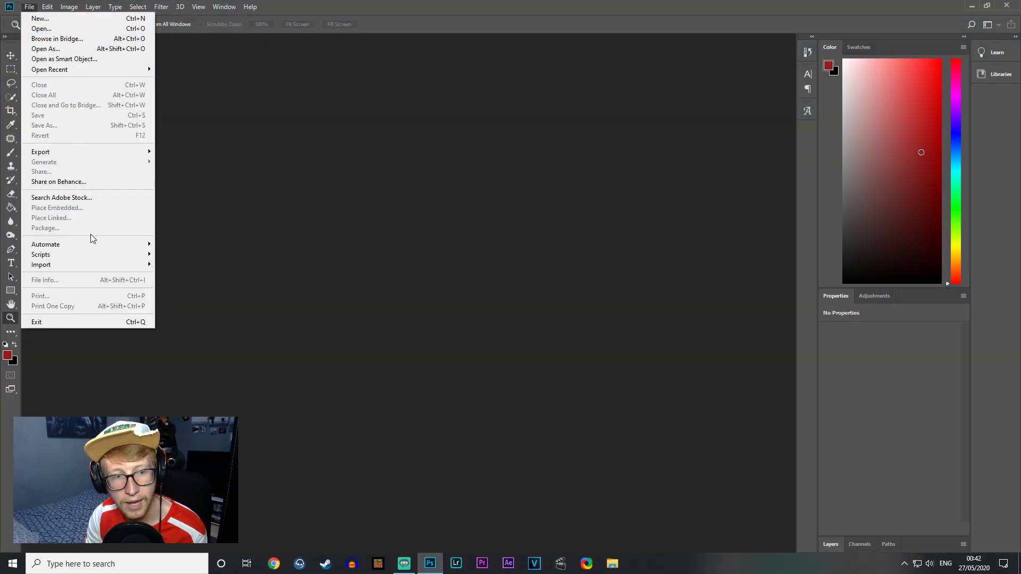
mouse_move(83, 266)
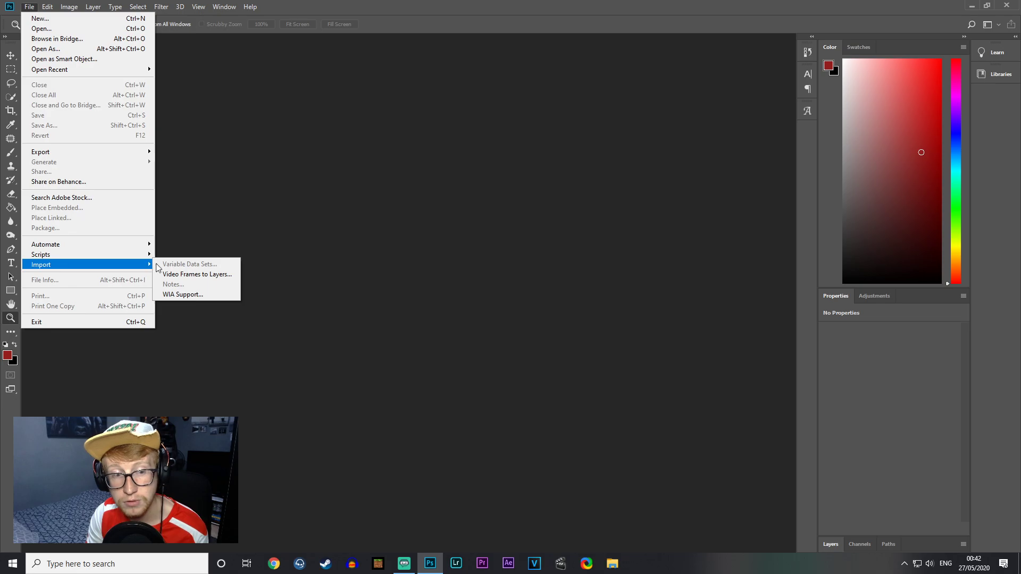
left_click(202, 274)
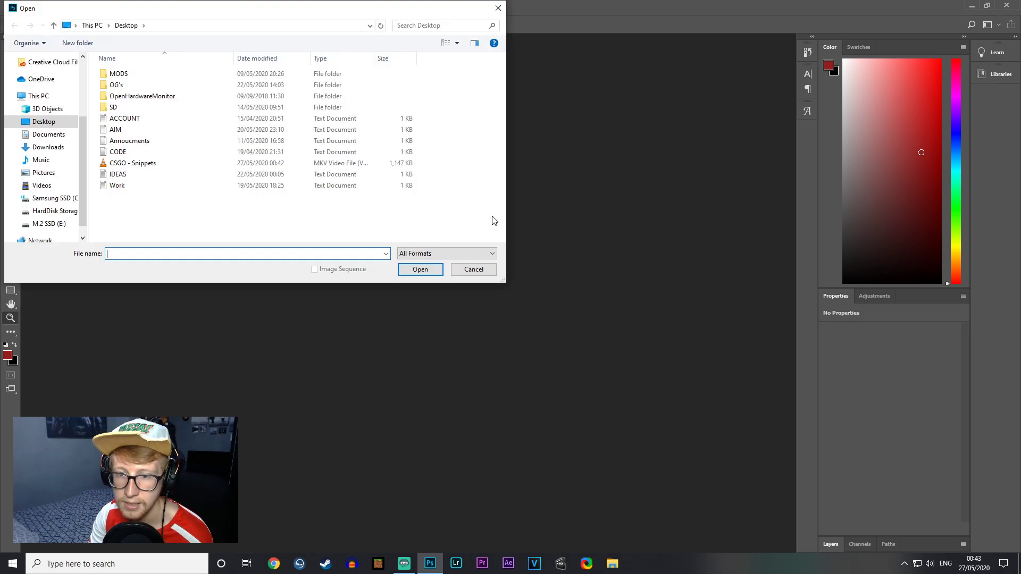
left_click(146, 163)
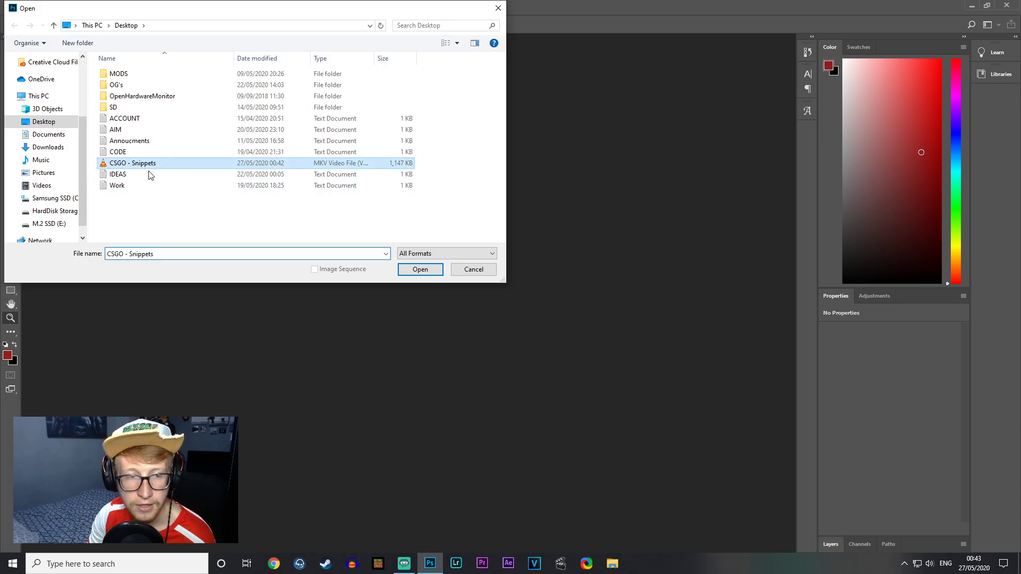
left_click(422, 270)
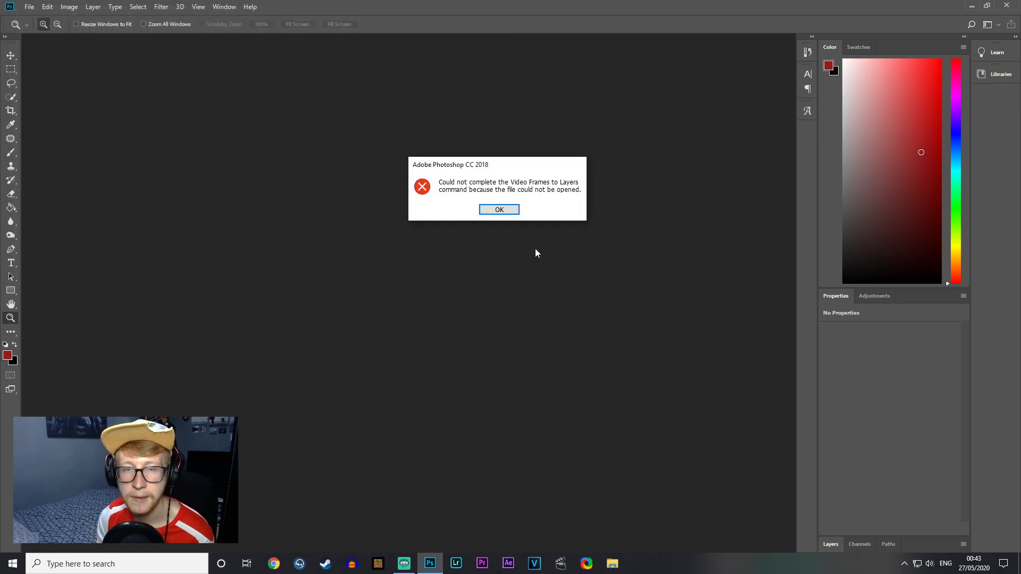
left_click(508, 211)
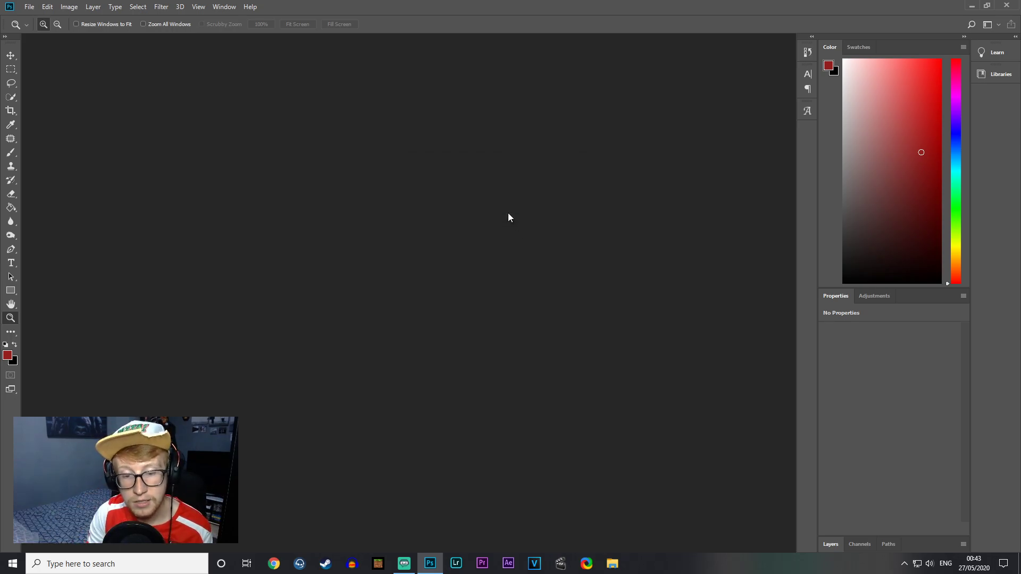
Switch to HandBrake and load the CSGO - Snippets clip from the desktop as its source
left_click(971, 6)
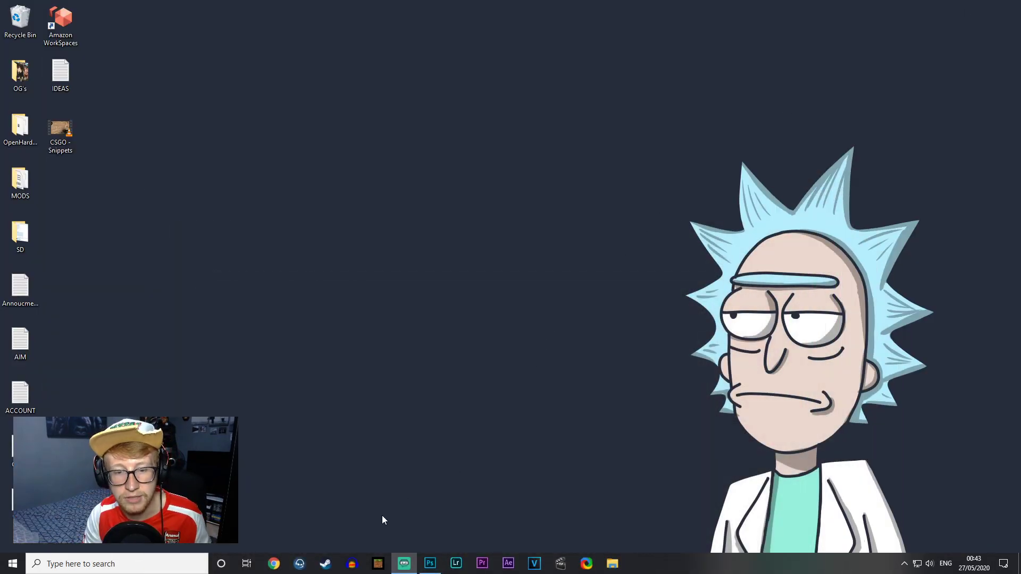
left_click(160, 558)
type("HAN")
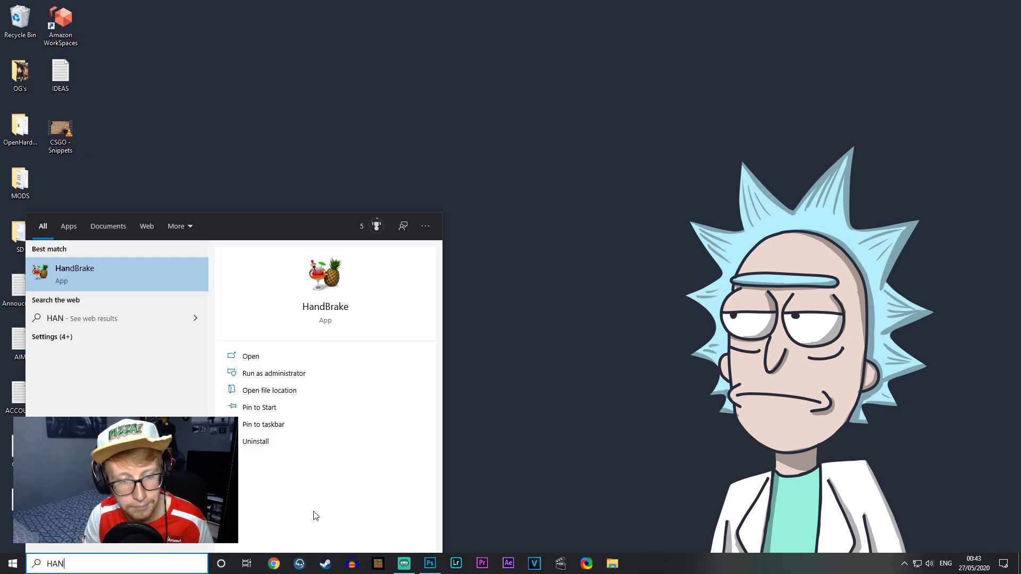
left_click(129, 283)
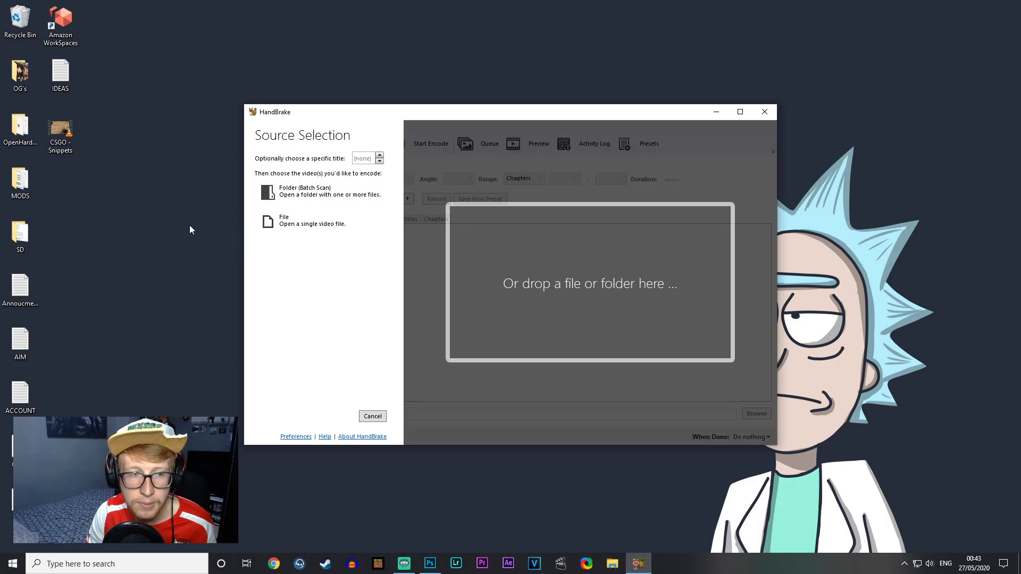
left_click_drag(52, 136, 521, 243)
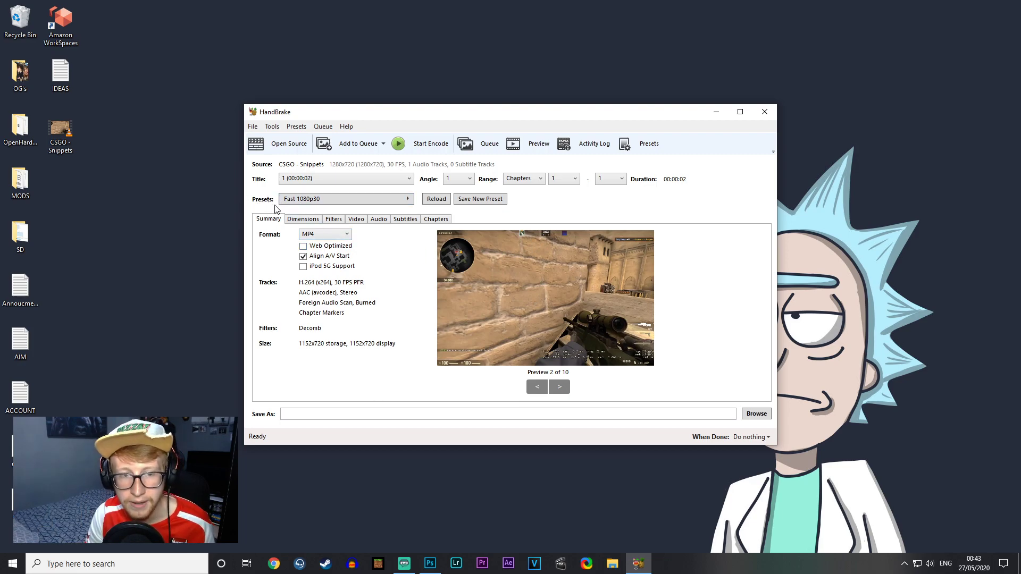
Configure the video encoding with the framerate same as source and a constant quality of RF 17.5
left_click(357, 219)
left_click(341, 265)
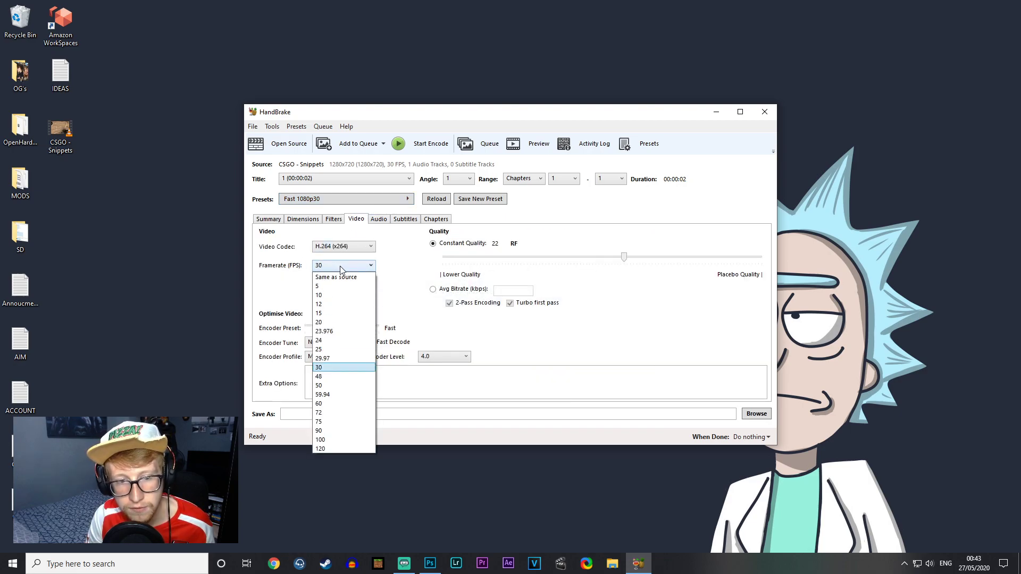
left_click(341, 276)
left_click_drag(624, 257, 655, 261)
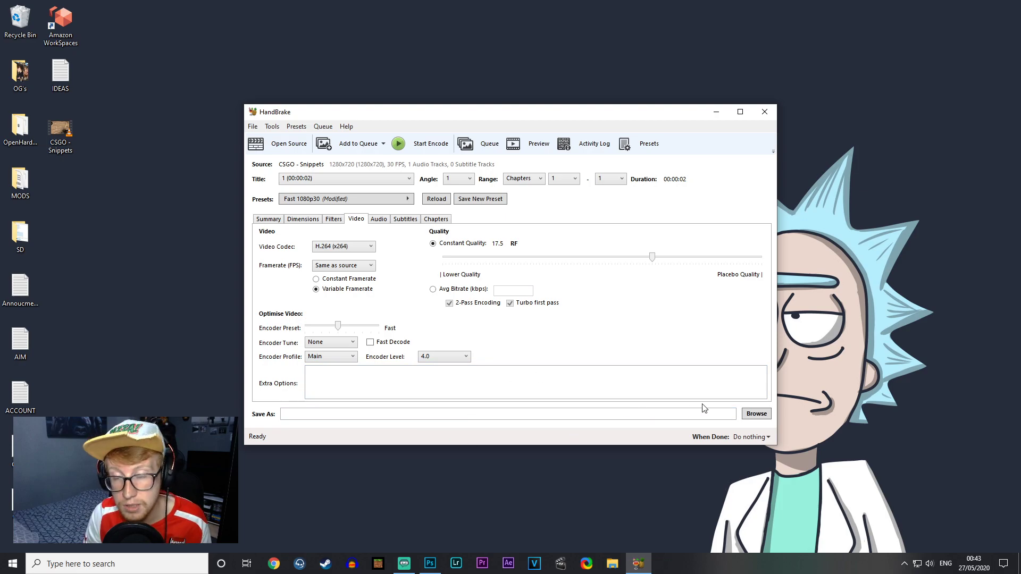
Encode the clip to the Desktop as the MP4 file TEST, and close HandBrake
left_click(759, 419)
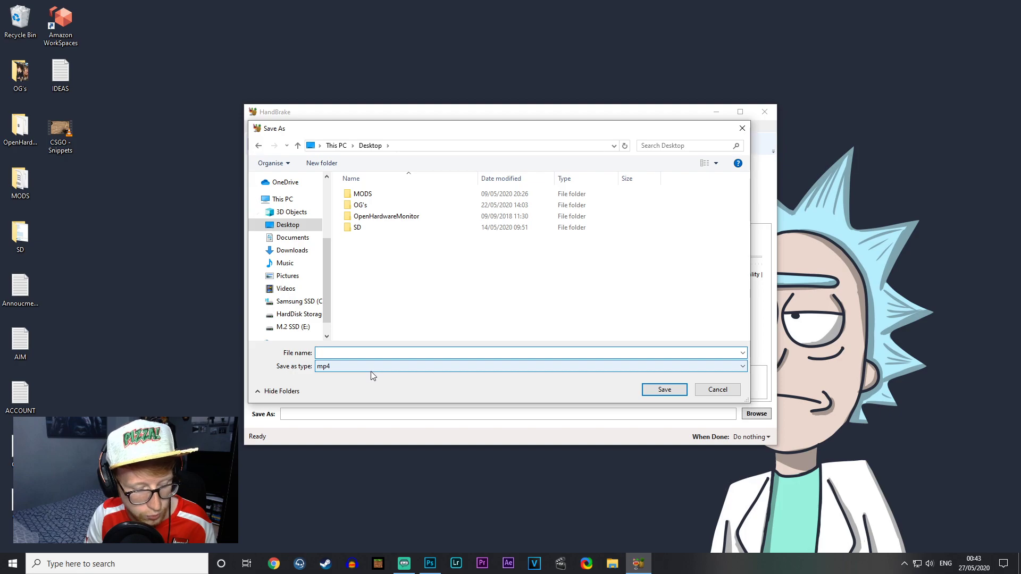
type("TEST")
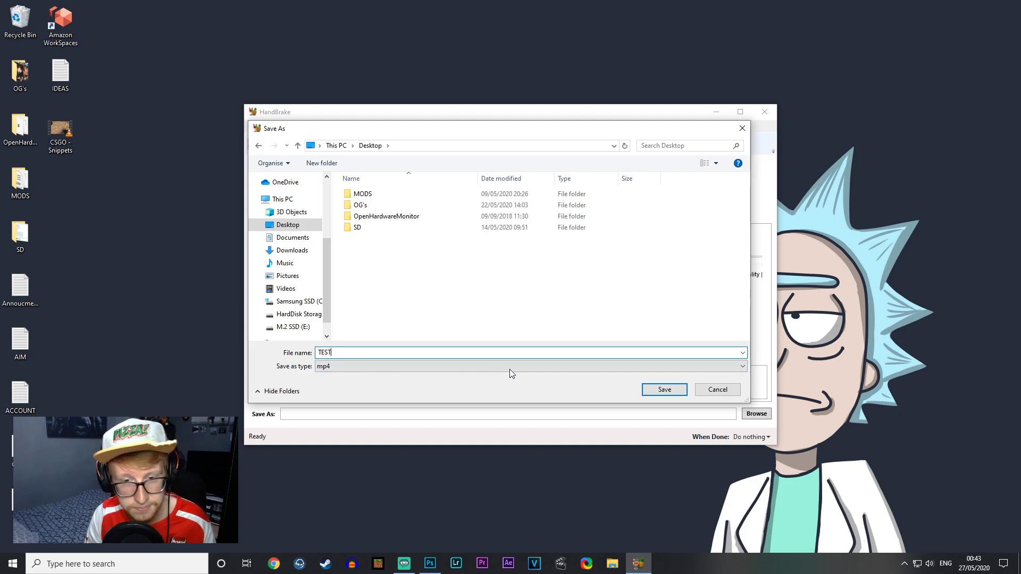
left_click(665, 390)
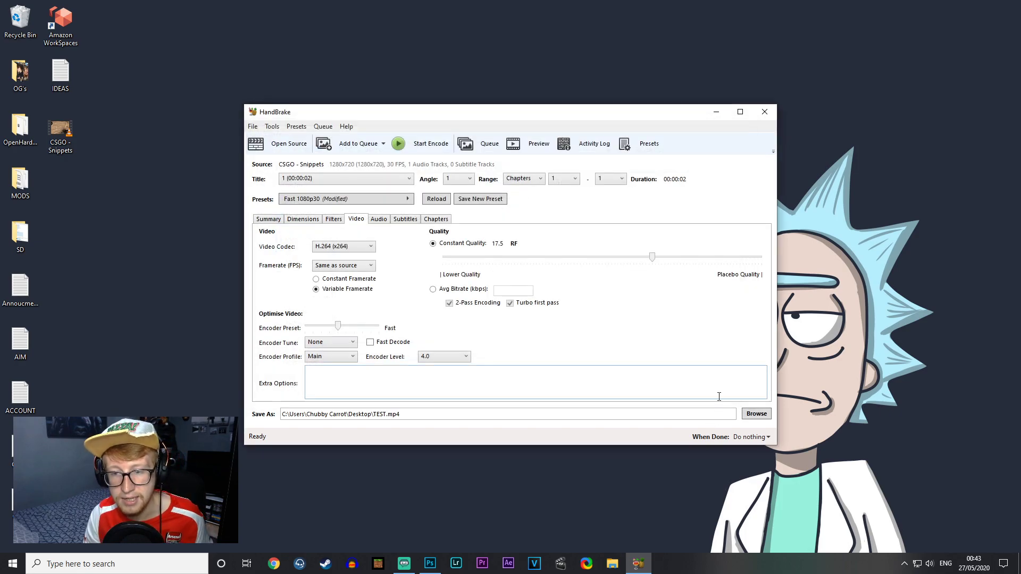
left_click(434, 149)
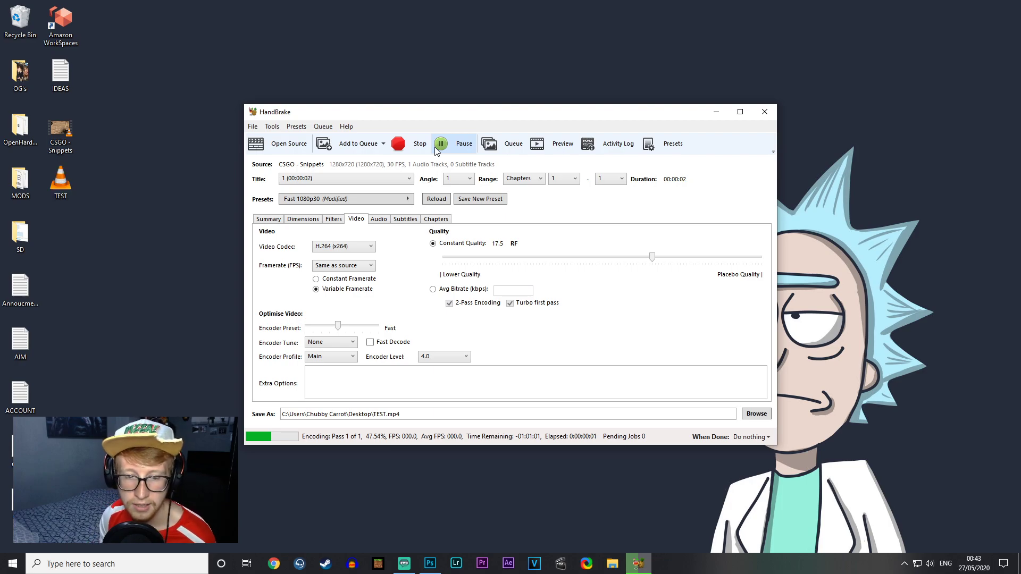
left_click(765, 112)
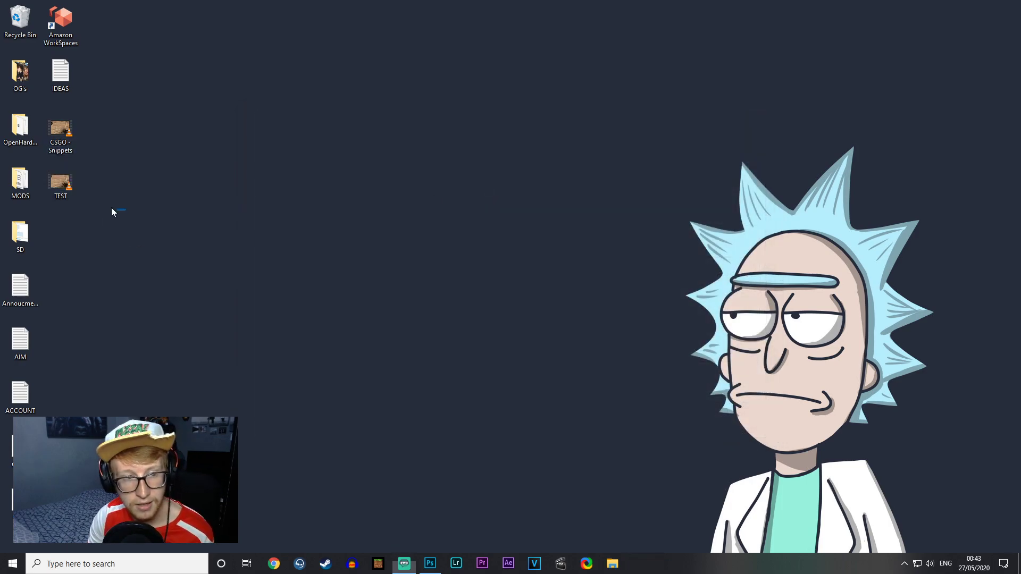
Switch to Photoshop and import the TEST clip from the Desktop as layers, from beginning to end, with a frame animation
left_click(62, 181)
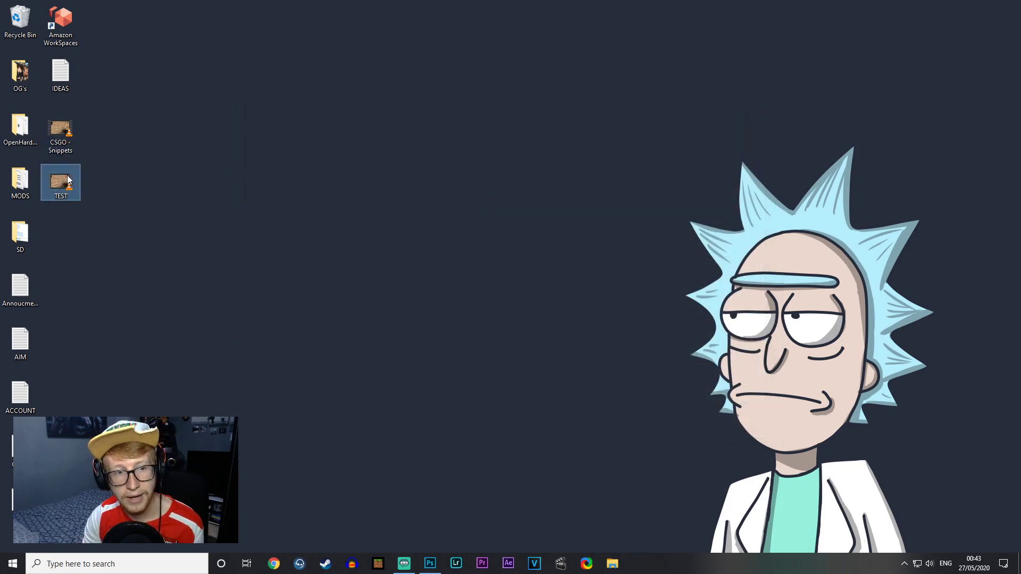
left_click(430, 563)
left_click(29, 6)
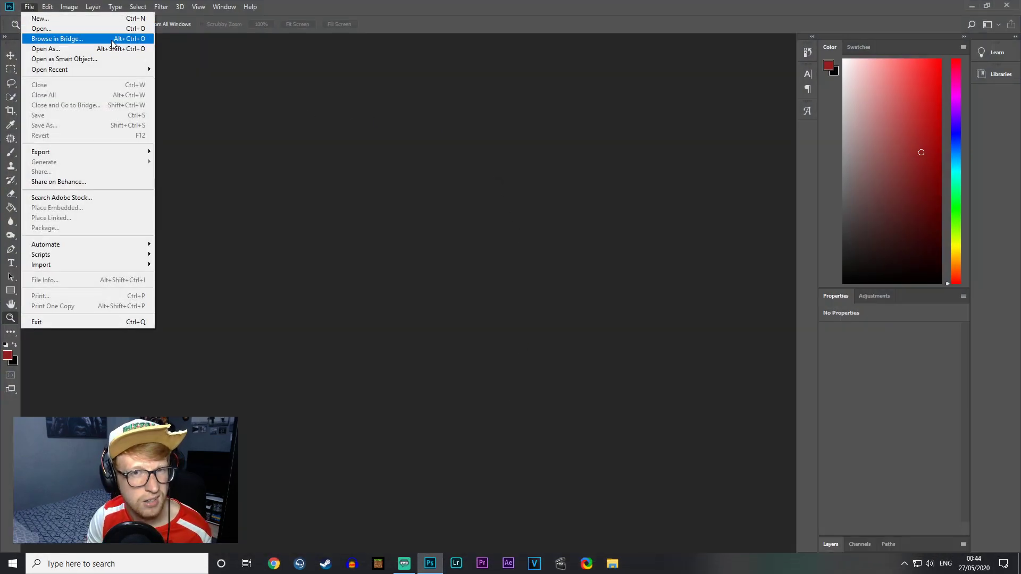
mouse_move(77, 265)
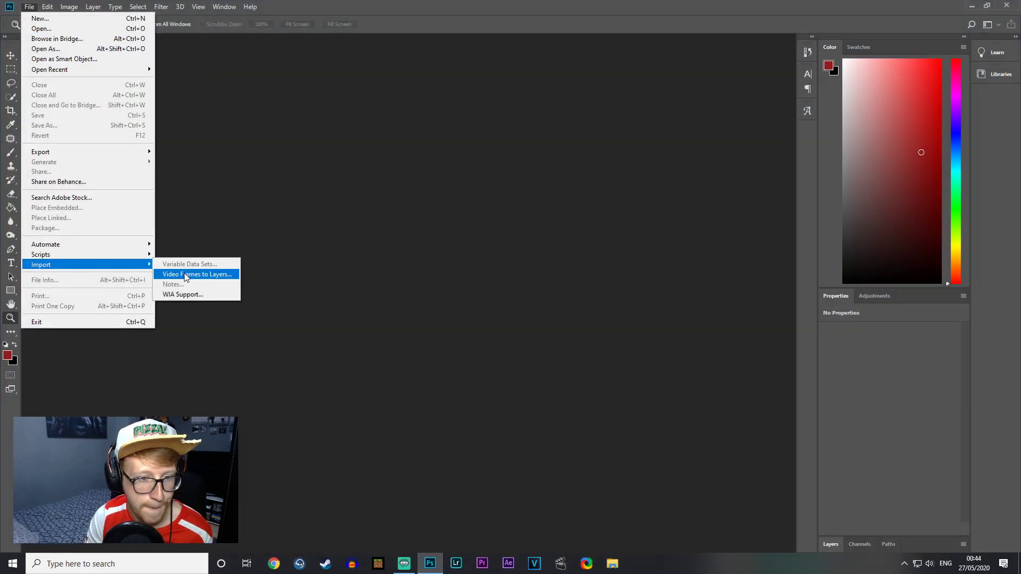
left_click(187, 274)
double_click(127, 185)
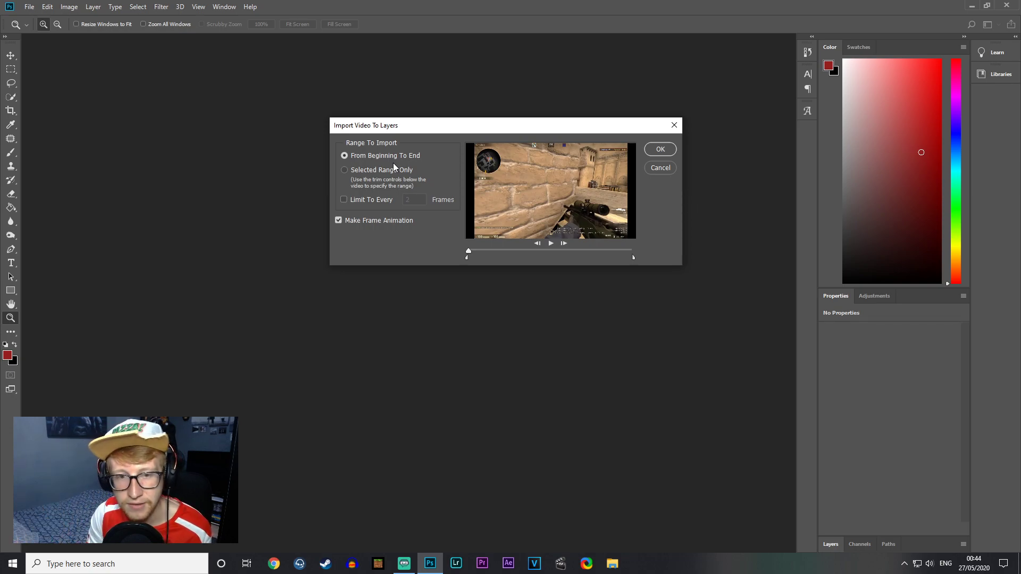
left_click(659, 153)
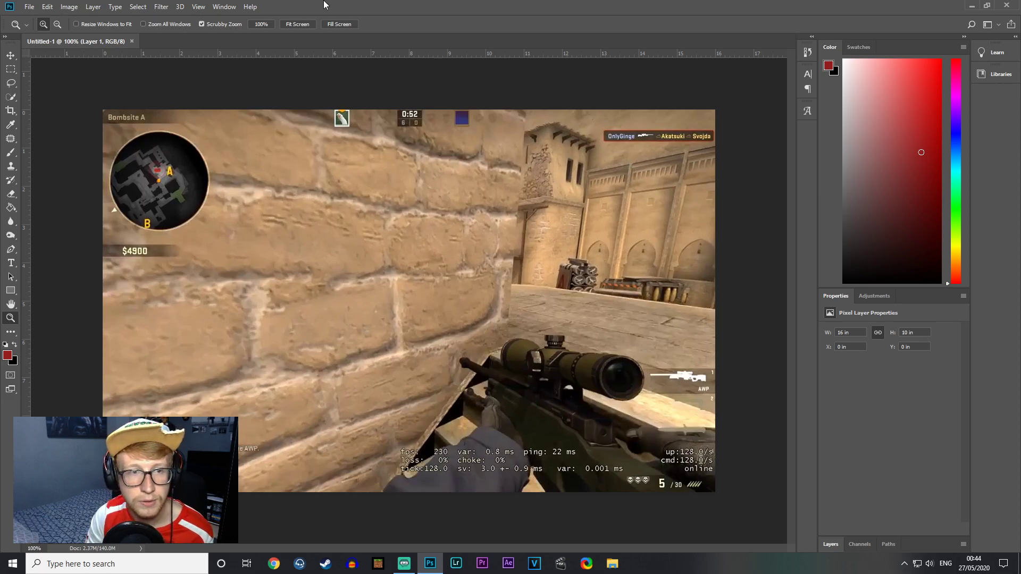
Show the Timeline for the imported frame animation
left_click(223, 7)
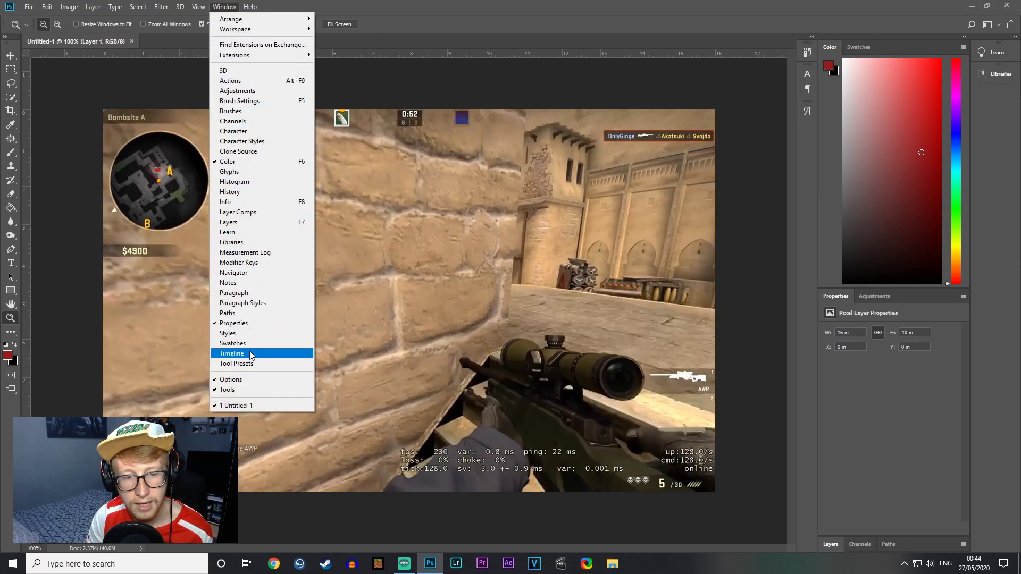
left_click(232, 353)
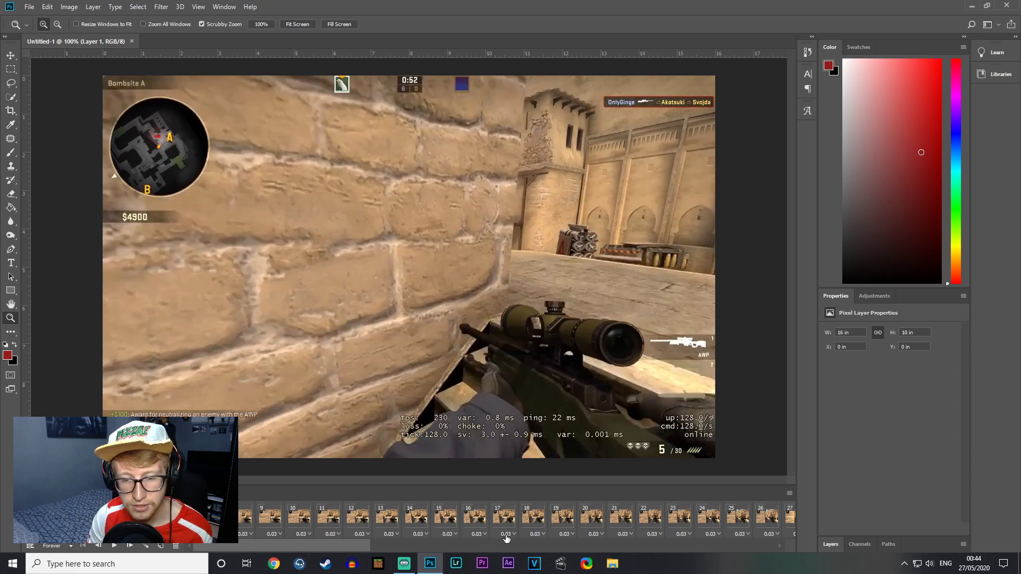
left_click_drag(319, 548, 285, 560)
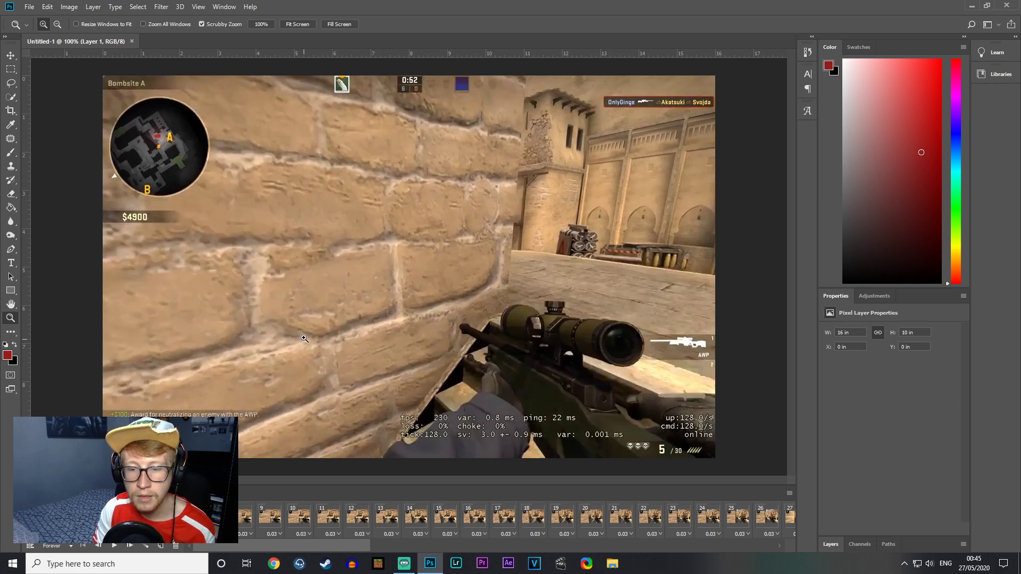
Resize the image to 50 percent of its width and height
right_click(233, 154)
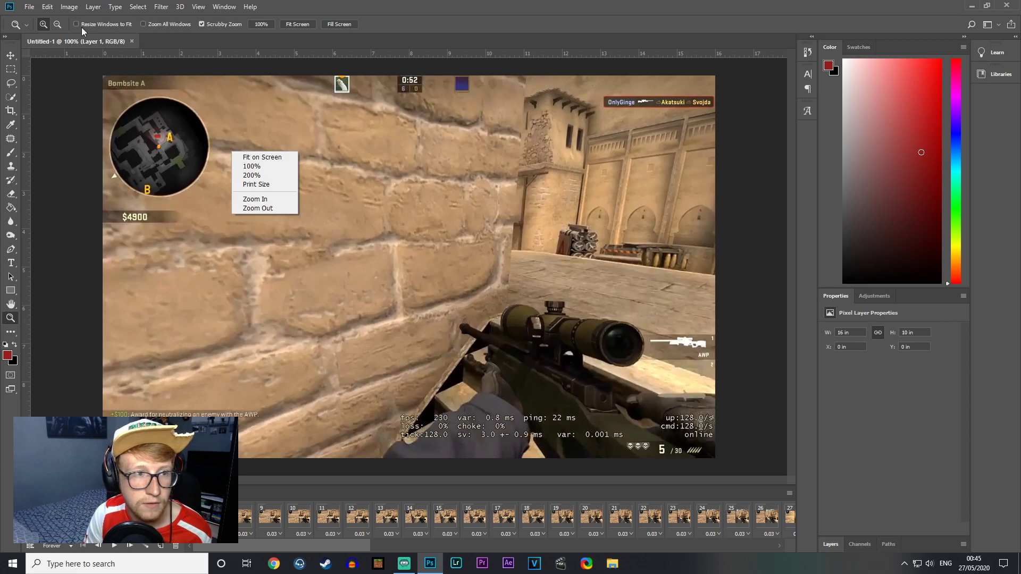
left_click(70, 7)
left_click(69, 7)
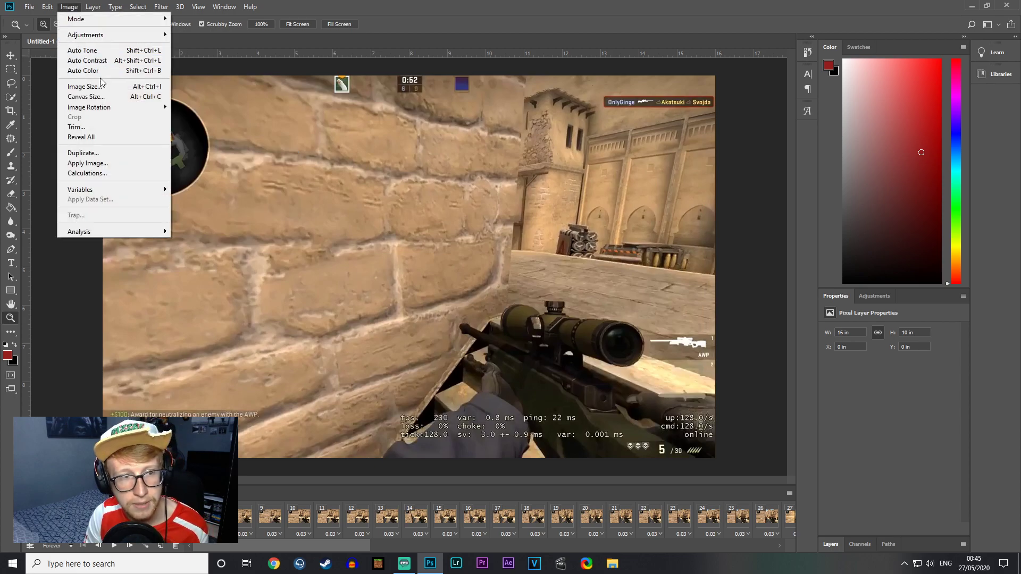
left_click(100, 86)
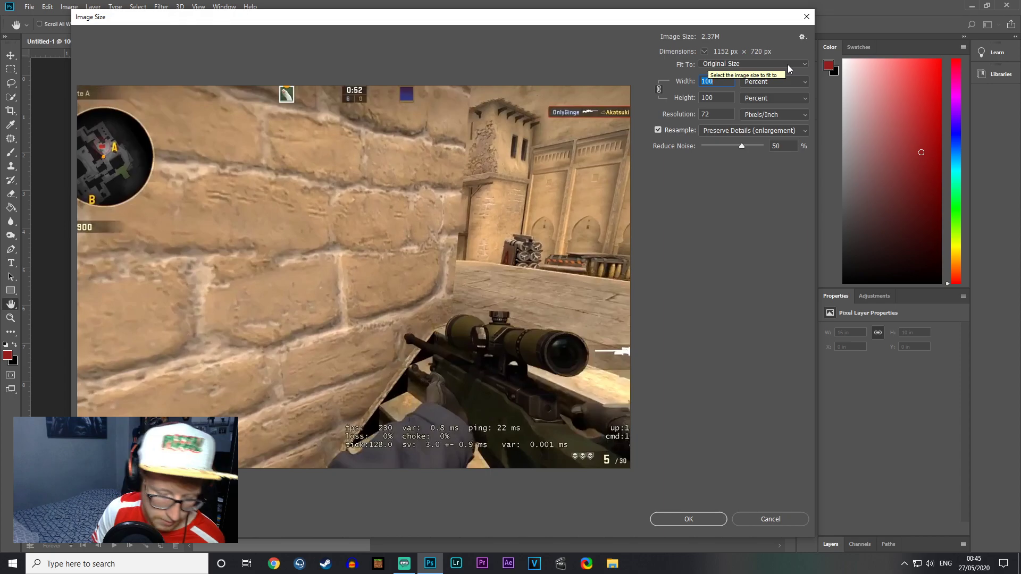
type("50")
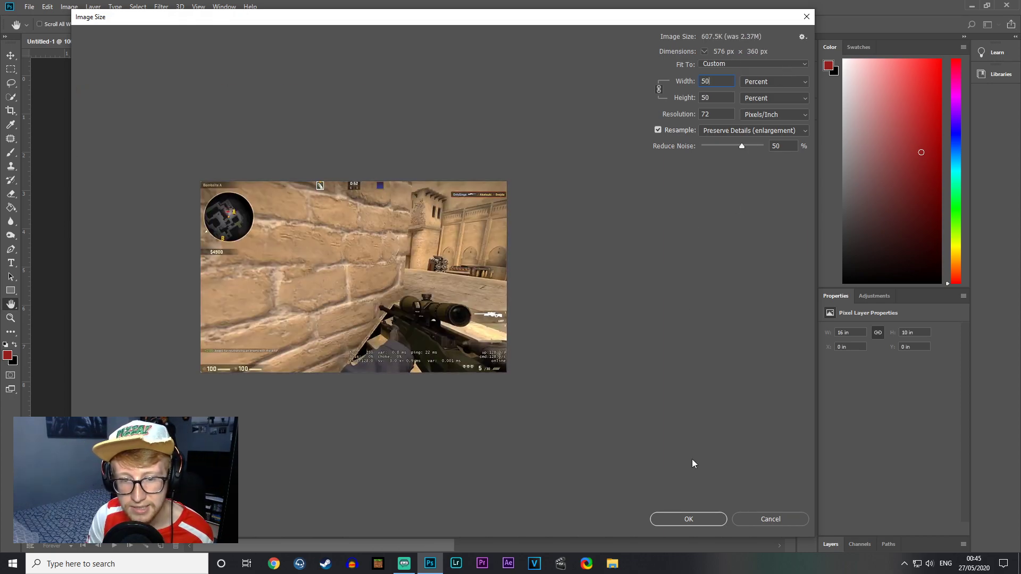
left_click(692, 519)
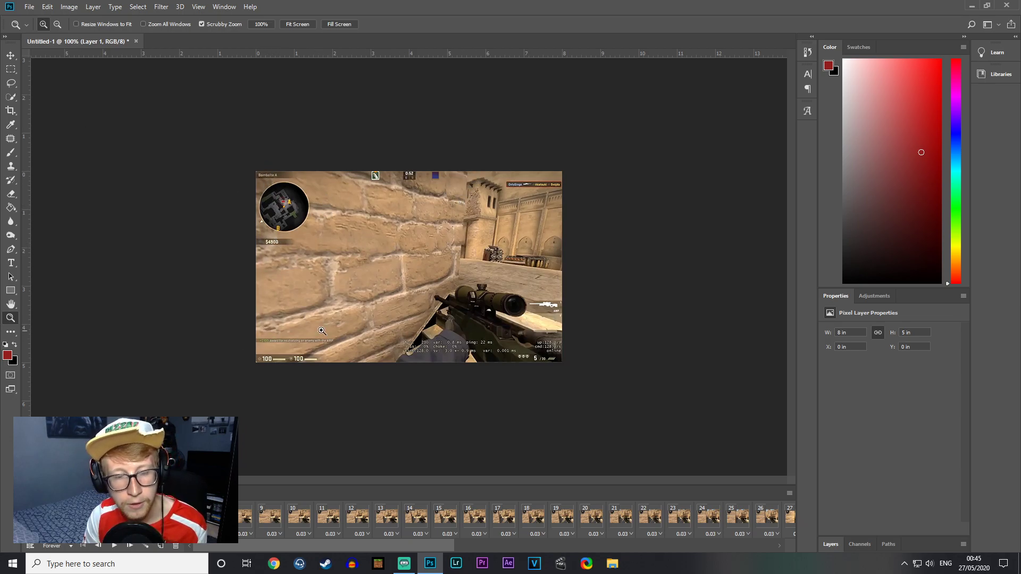
Try to crop the canvas to 7 inches wide by 4 inches high from the centre
left_click(78, 7)
left_click(79, 98)
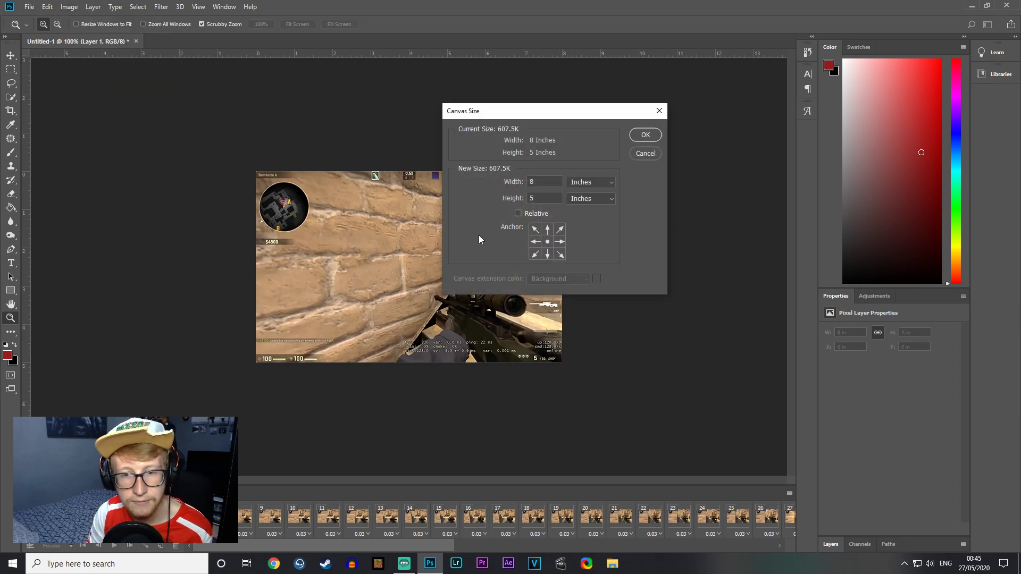
left_click_drag(540, 183, 499, 185)
type("5")
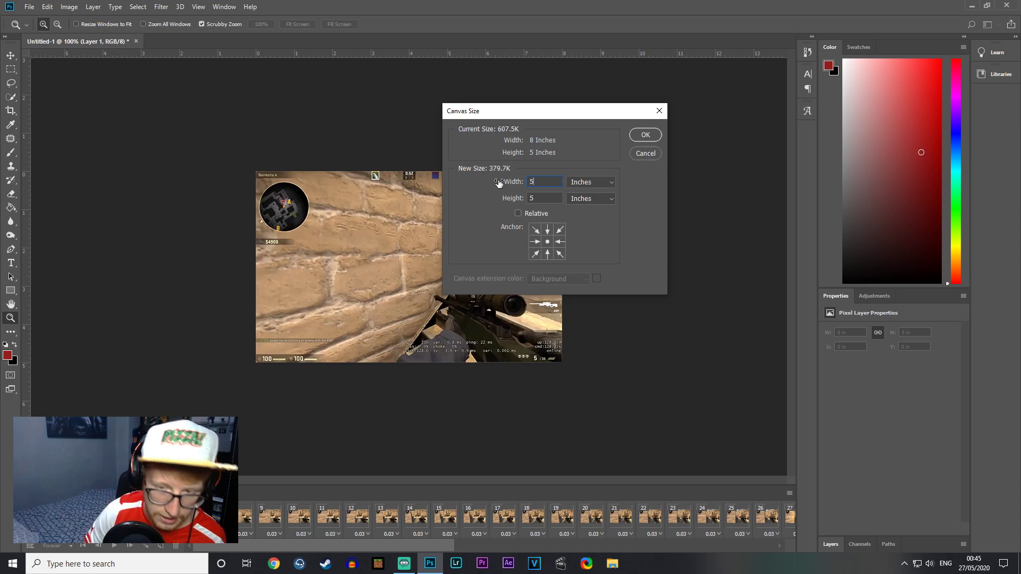
key("BackSpace")
type("7")
key("Tab")
type("4")
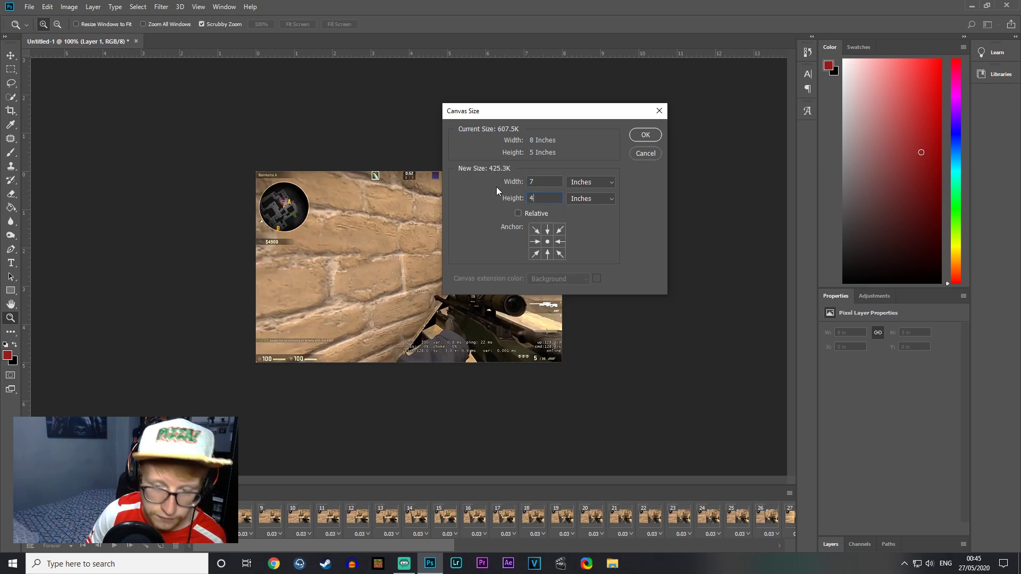
key("Return")
left_click(475, 207)
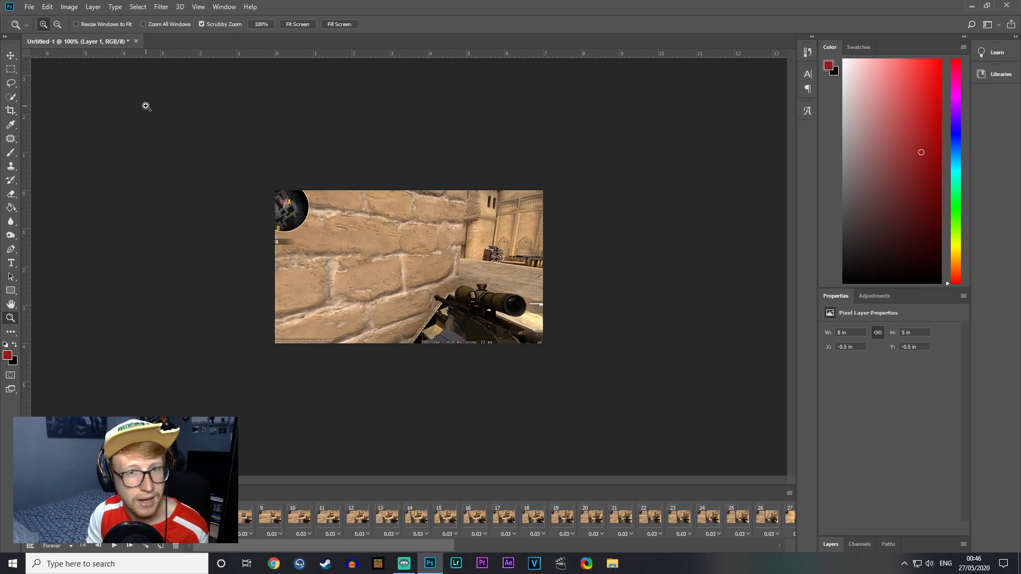
left_click(69, 6)
mouse_move(138, 6)
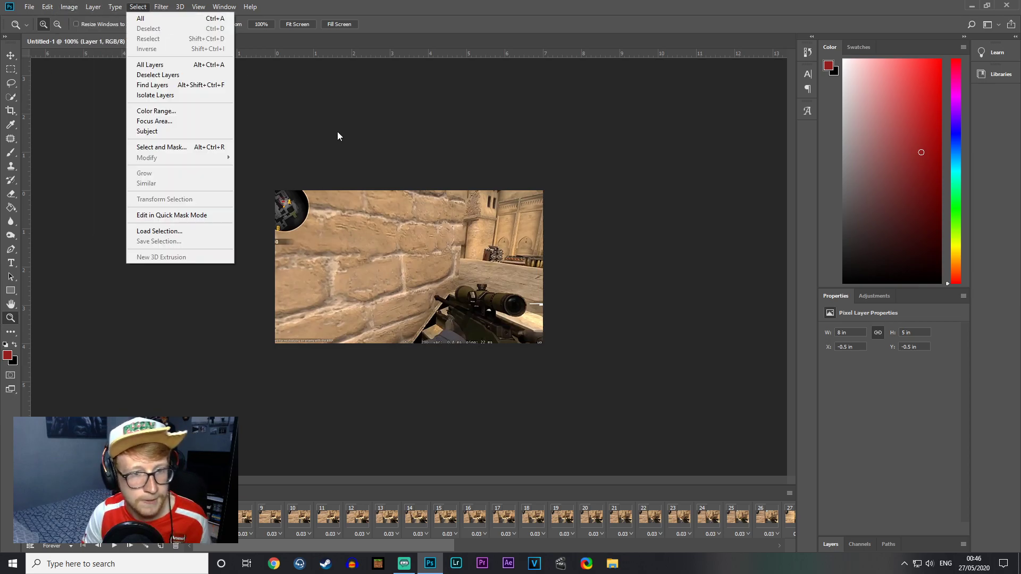
left_click(339, 137)
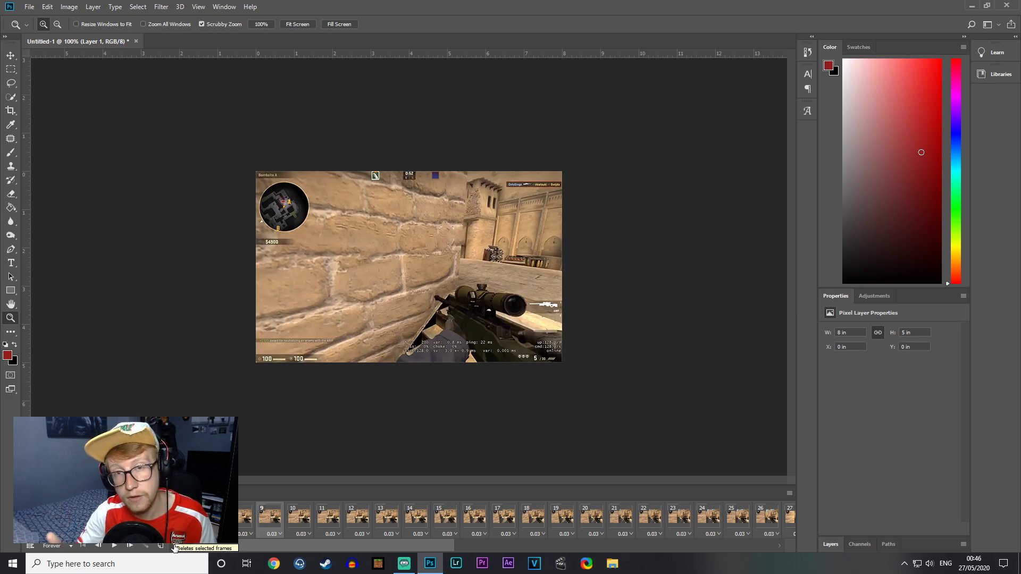
left_click(383, 443)
right_click(402, 349)
left_click(425, 401)
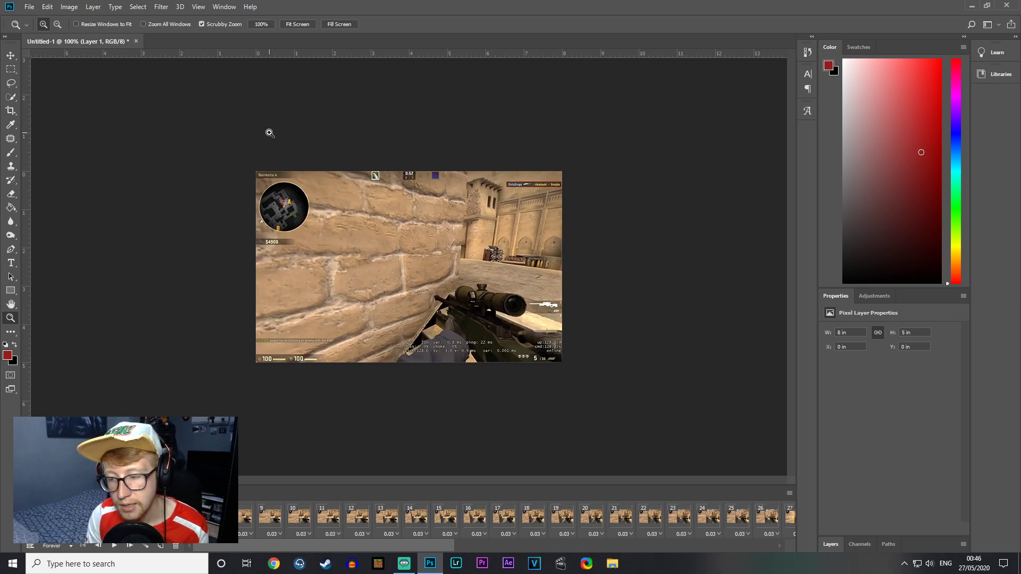
Set up a Save for Web (Legacy) export of the animation as a GIF with 128 colors
left_click(30, 7)
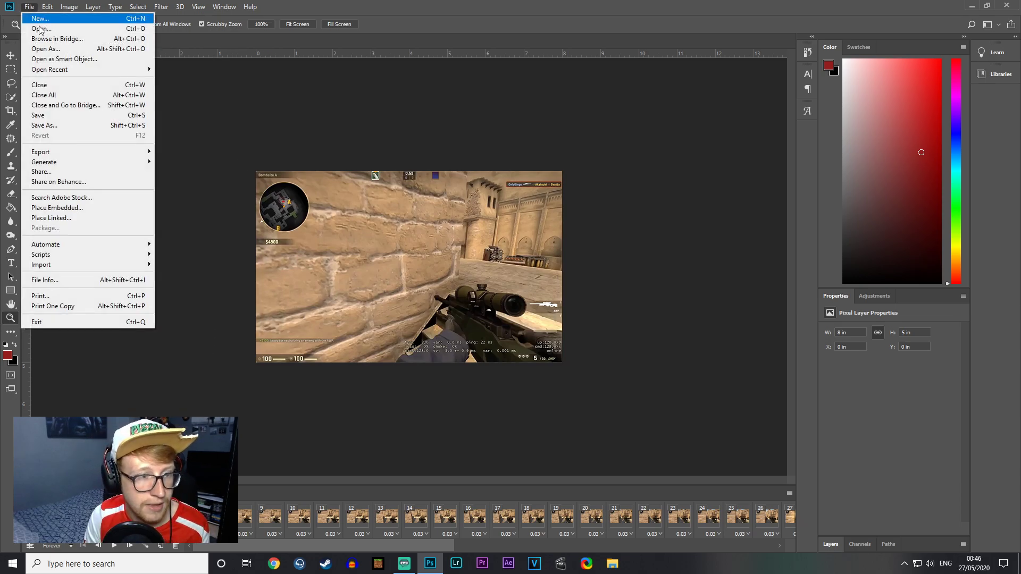
mouse_move(72, 153)
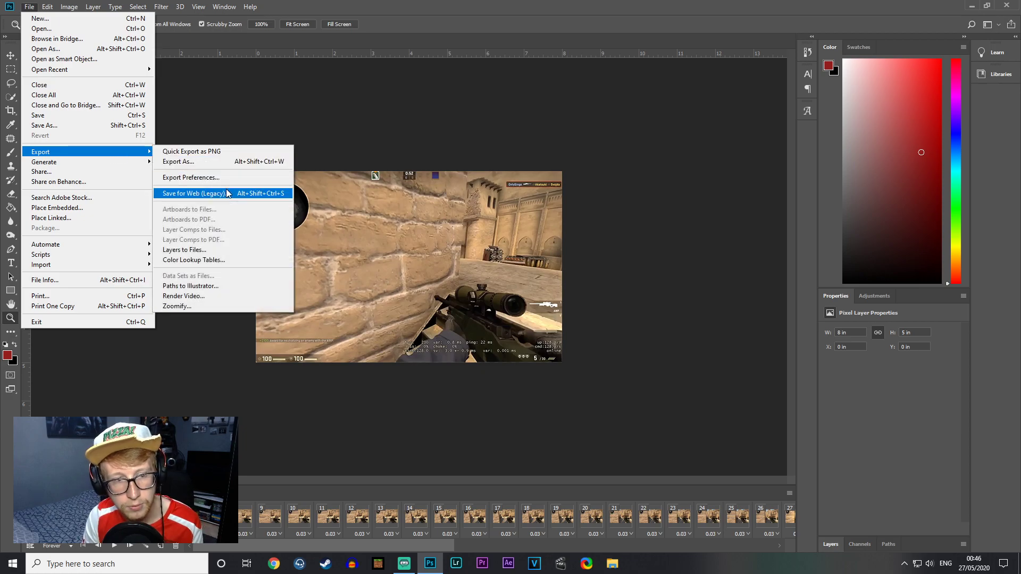
left_click(192, 193)
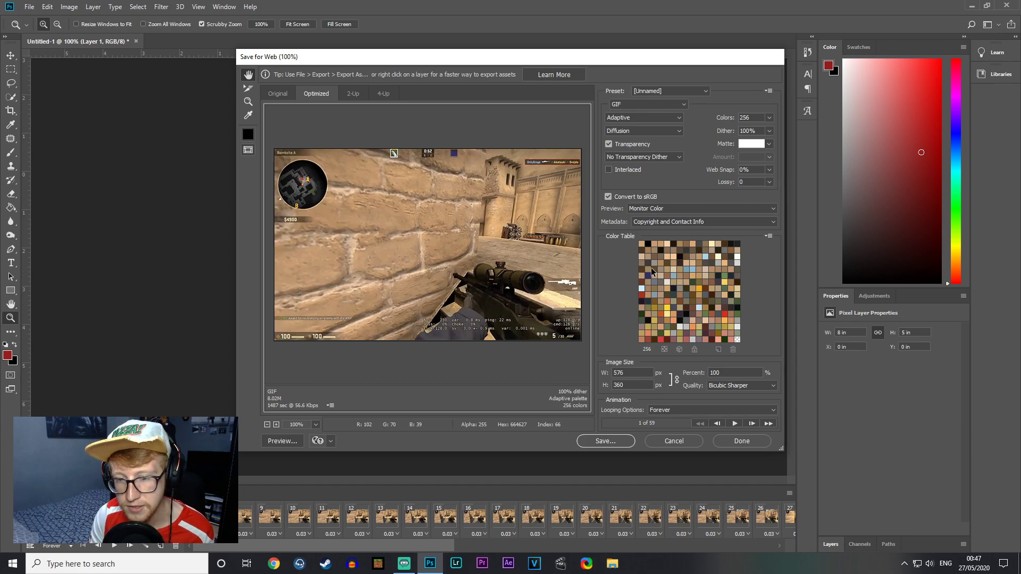
left_click_drag(640, 372, 589, 372)
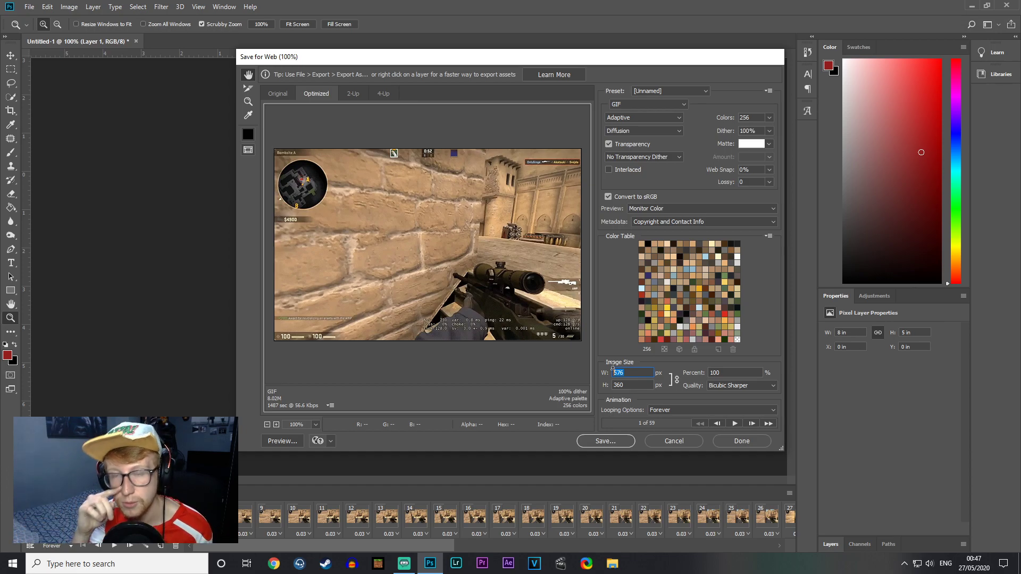
left_click(699, 376)
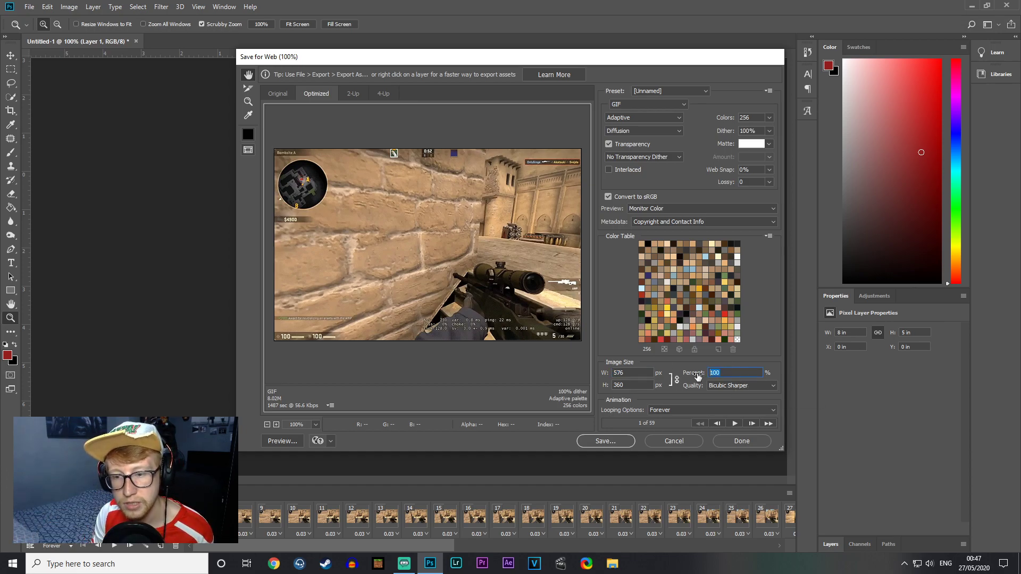
left_click(769, 118)
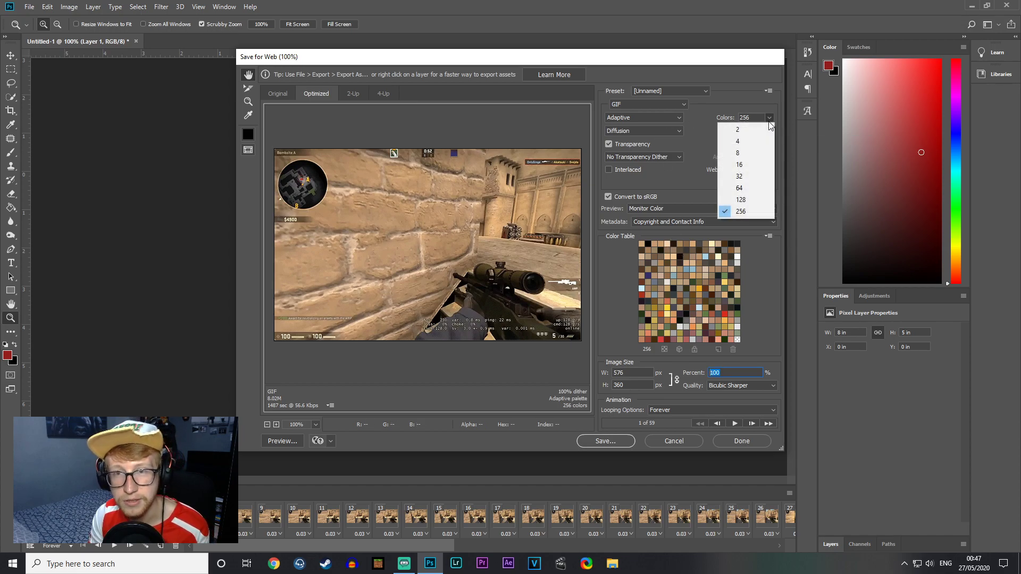
left_click(745, 200)
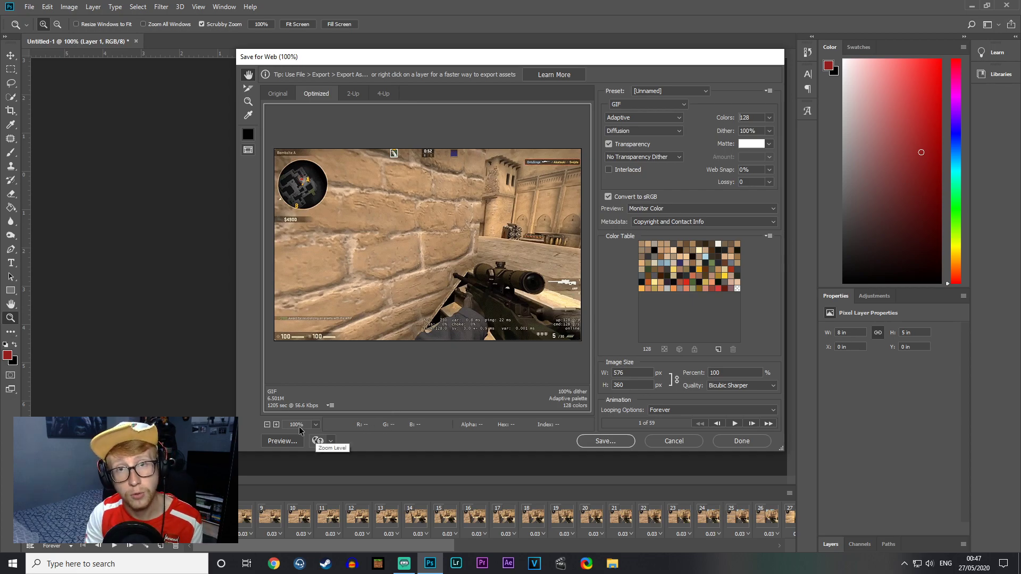
Preview the GIF in the web browser, close the preview and leave the export without saving
left_click(276, 441)
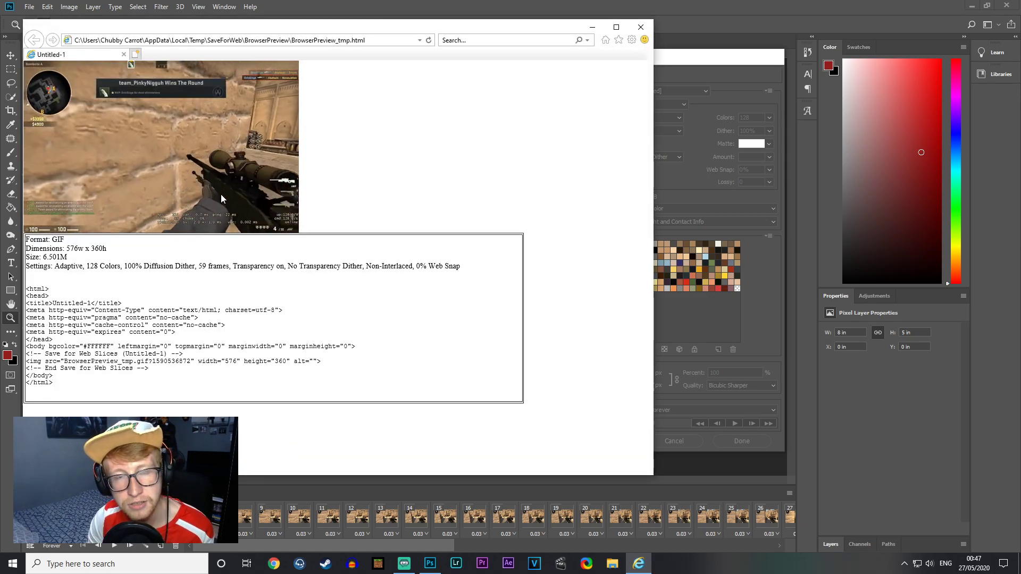
left_click(641, 26)
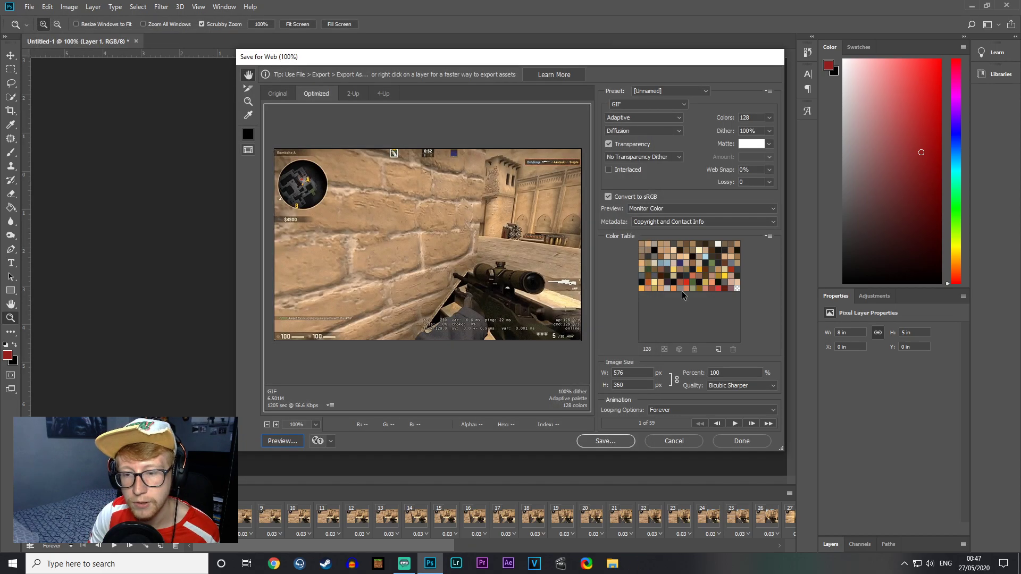
left_click(666, 442)
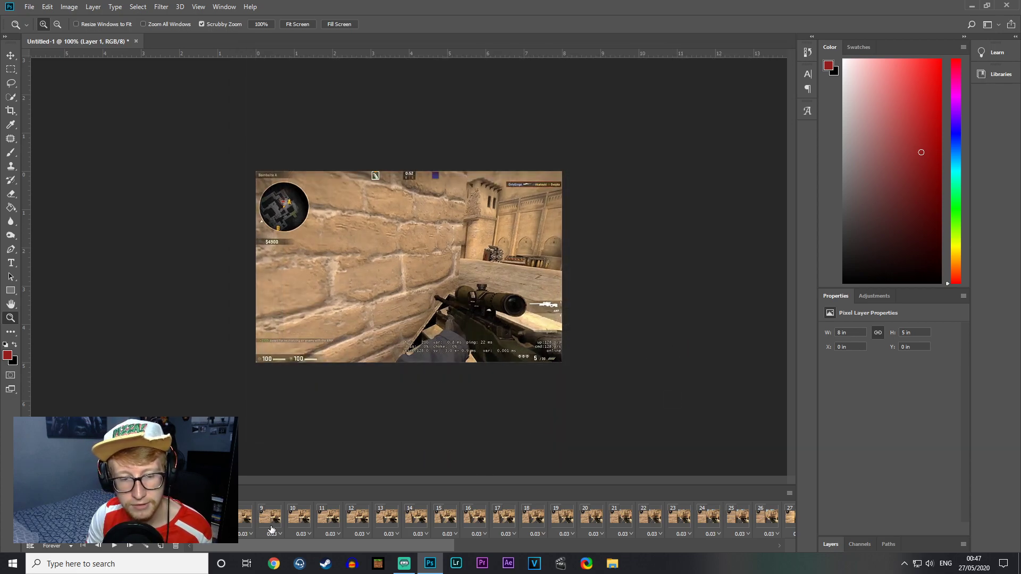
Select all frames of the animation and set their frame delay to 0.05 seconds
left_click_drag(242, 545, 565, 544)
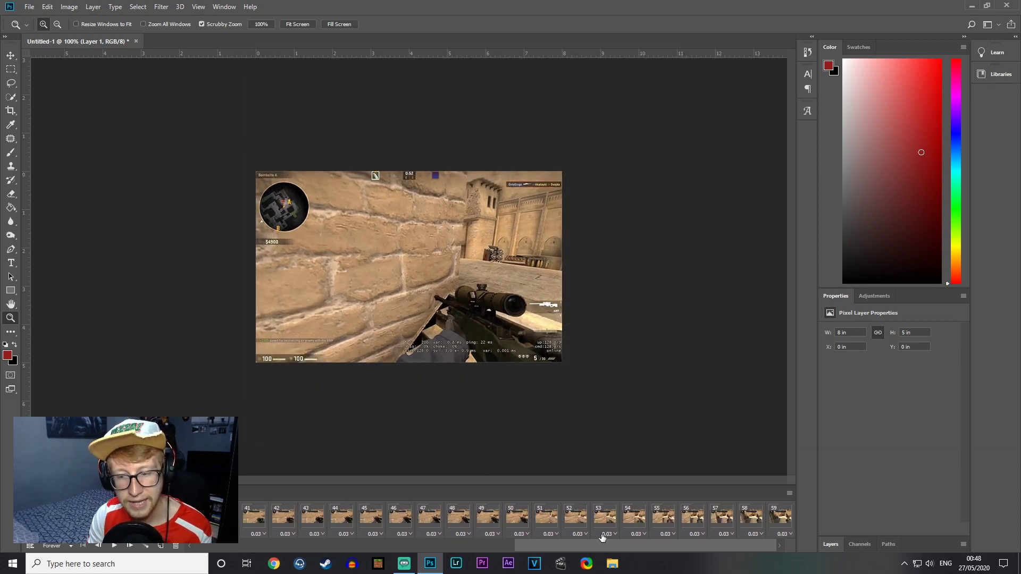
left_click(790, 494)
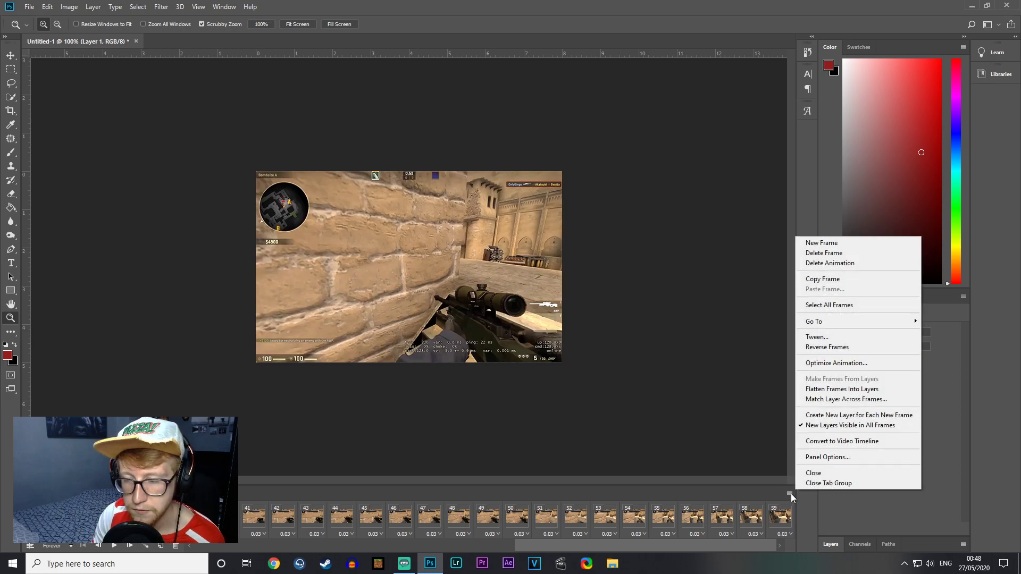
left_click(839, 306)
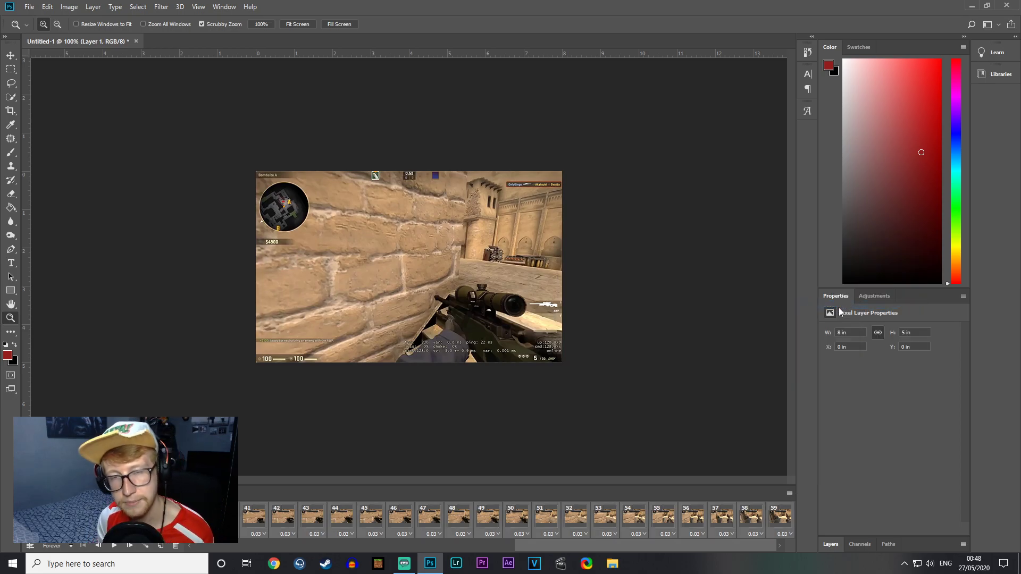
left_click(785, 536)
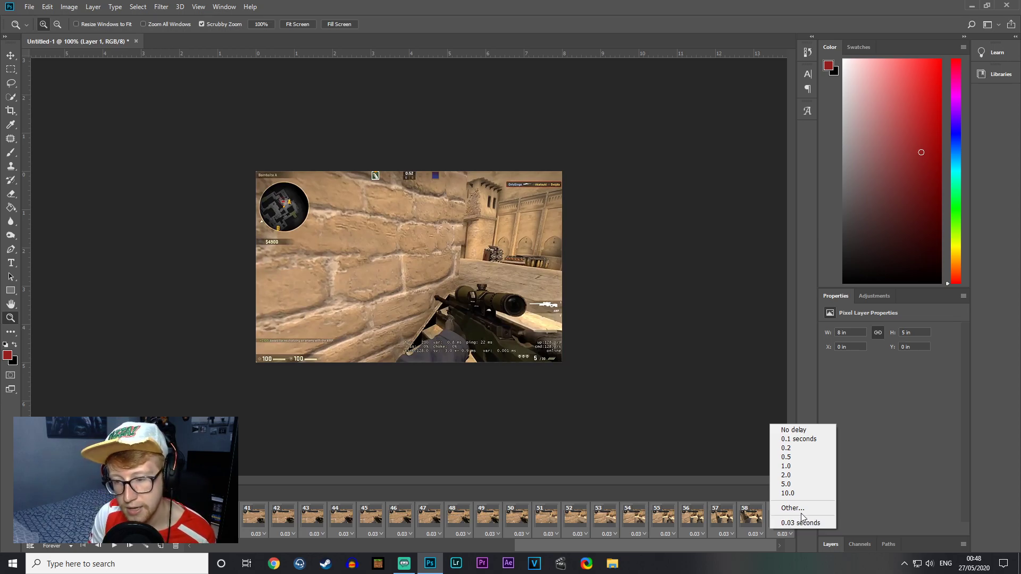
left_click(793, 508)
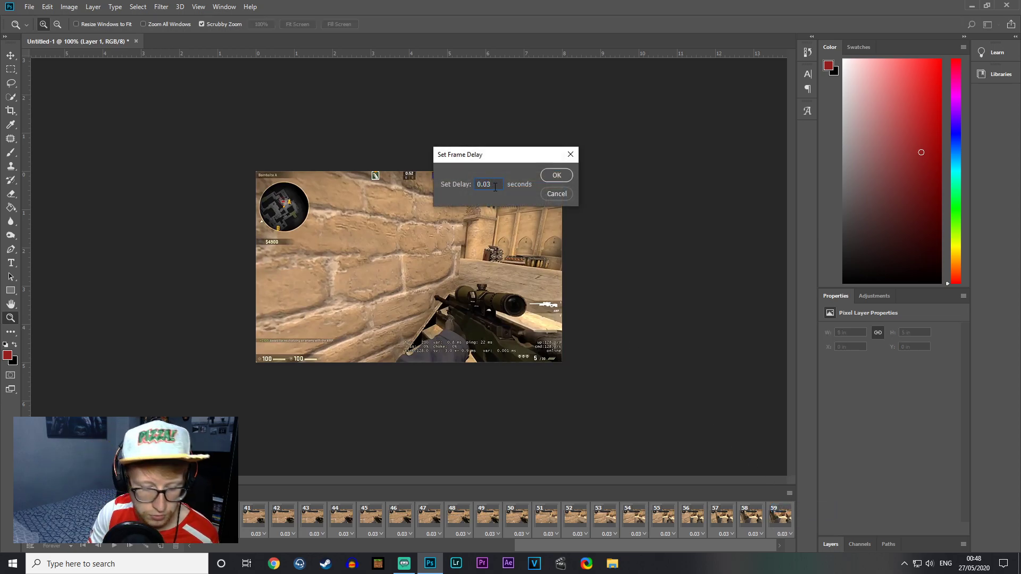
type("0.05")
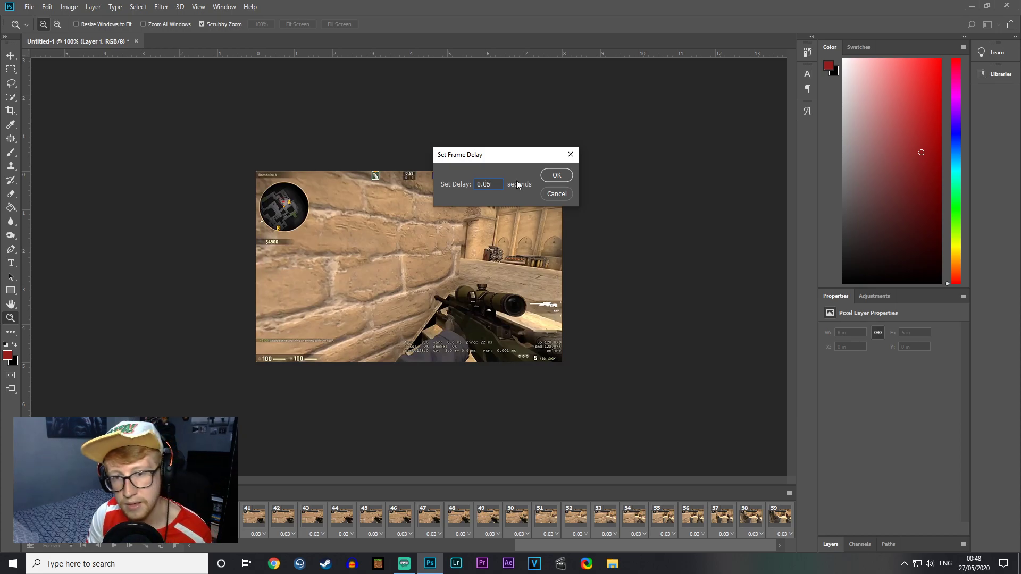
left_click(556, 175)
left_click(665, 406)
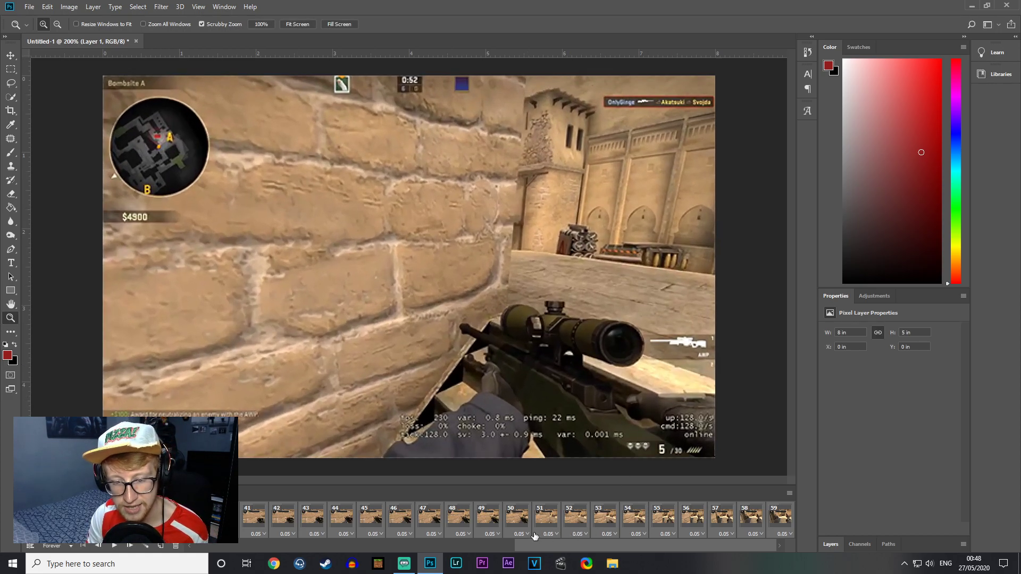
right_click(503, 364)
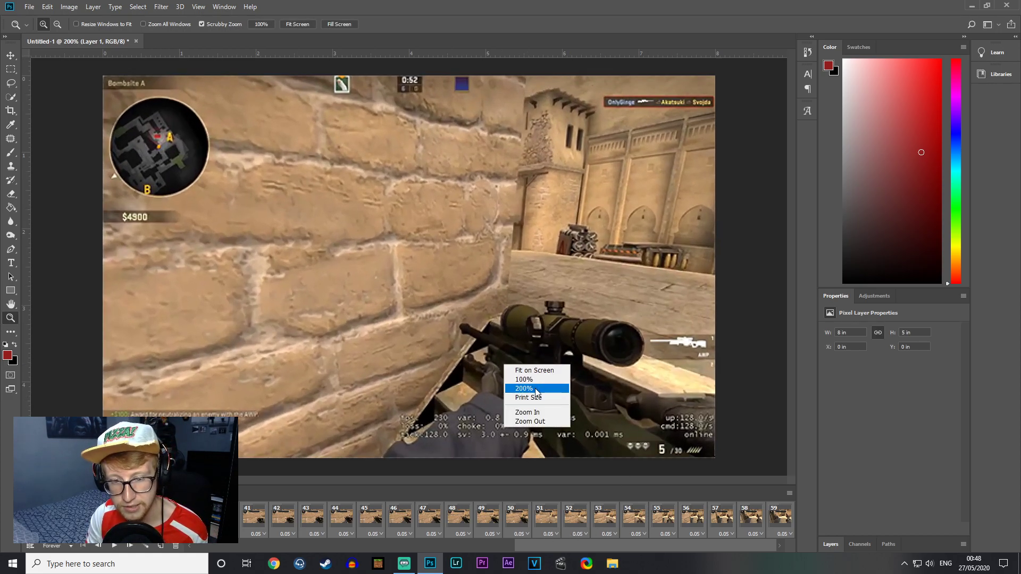
left_click(532, 421)
Start a Save for Web (Legacy) export of the animation, preview the GIF in the web browser and close the preview
left_click_drag(562, 545, 213, 545)
left_click(30, 6)
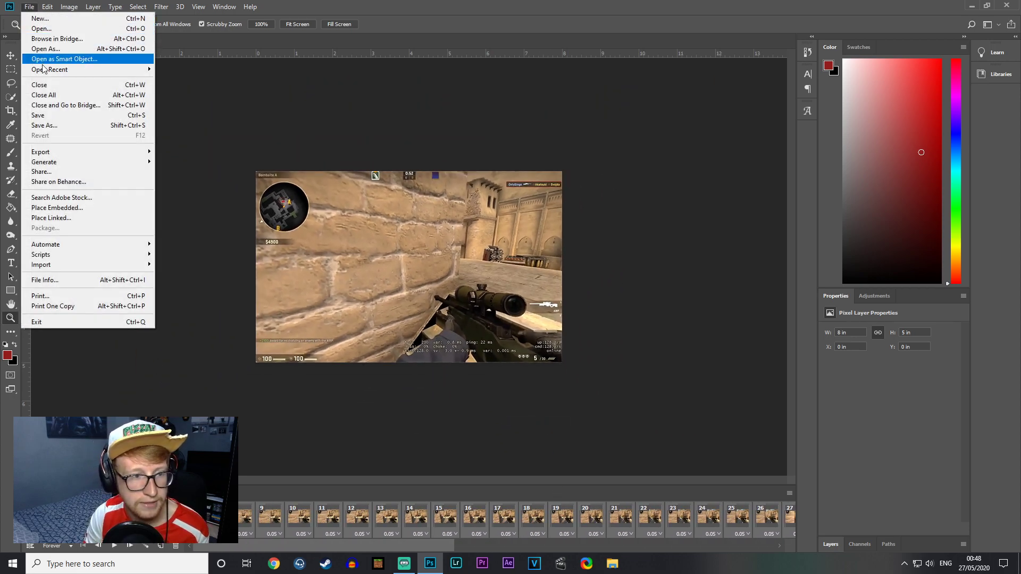
mouse_move(145, 154)
left_click(198, 193)
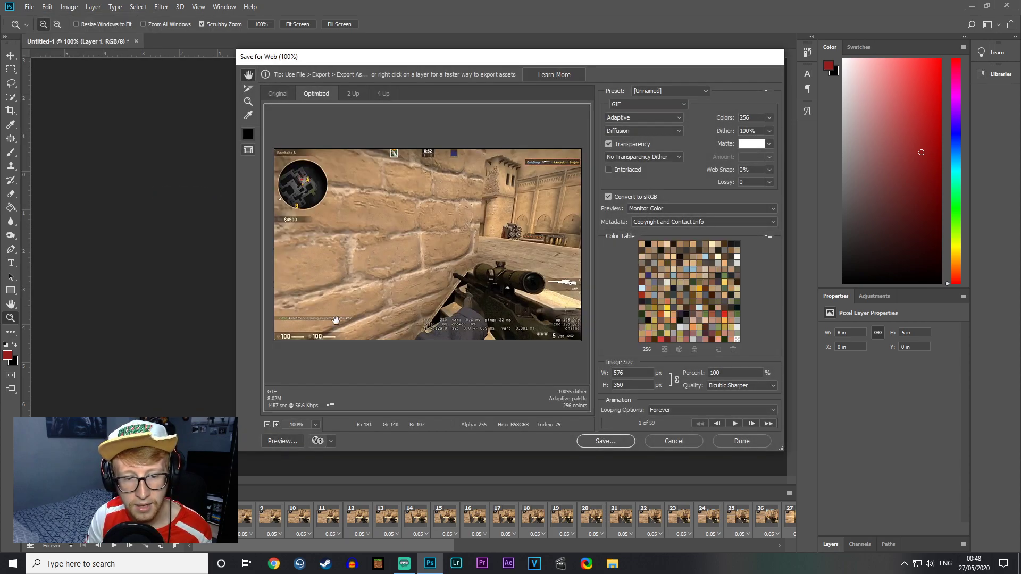
left_click(269, 441)
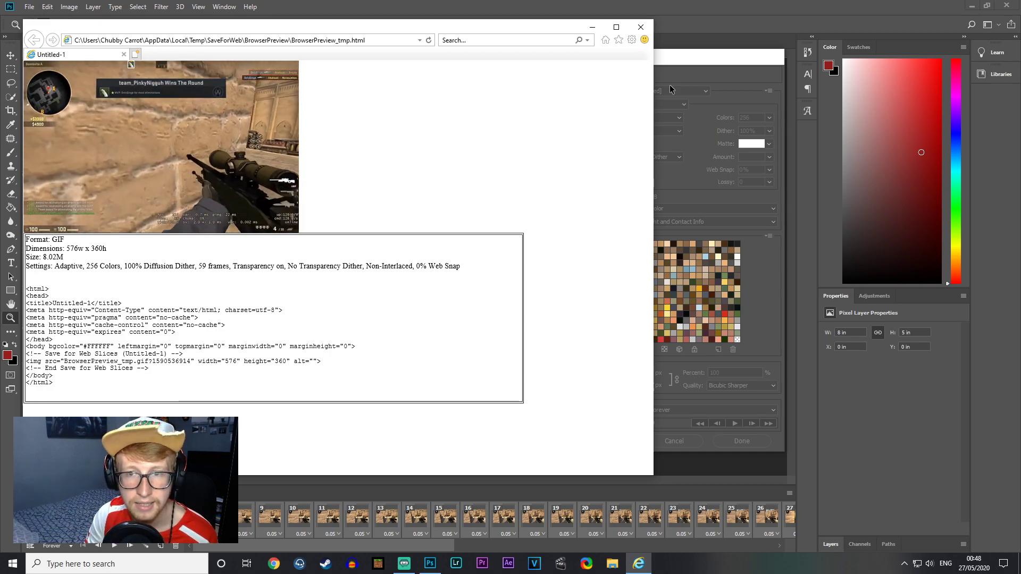
left_click(641, 27)
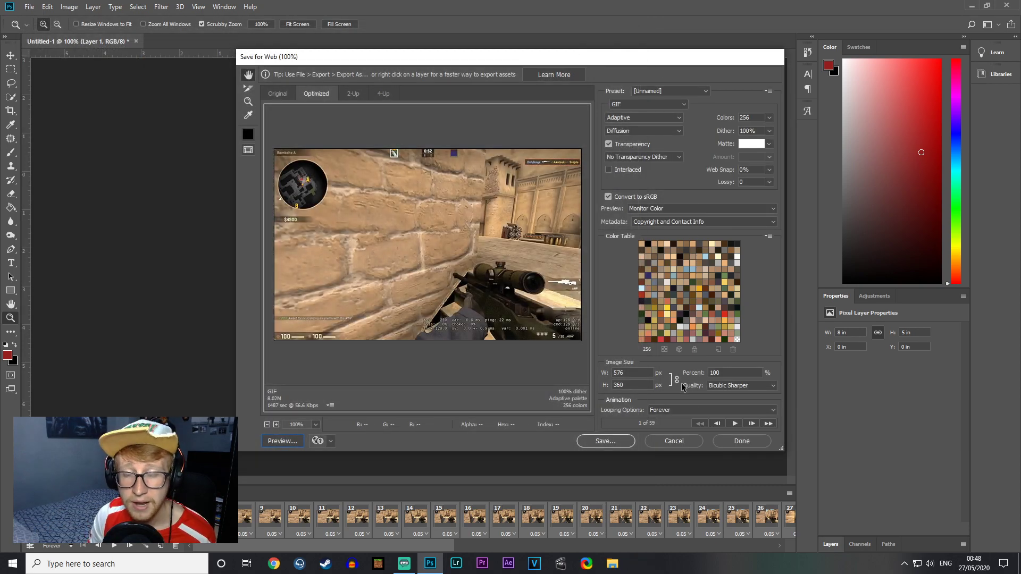